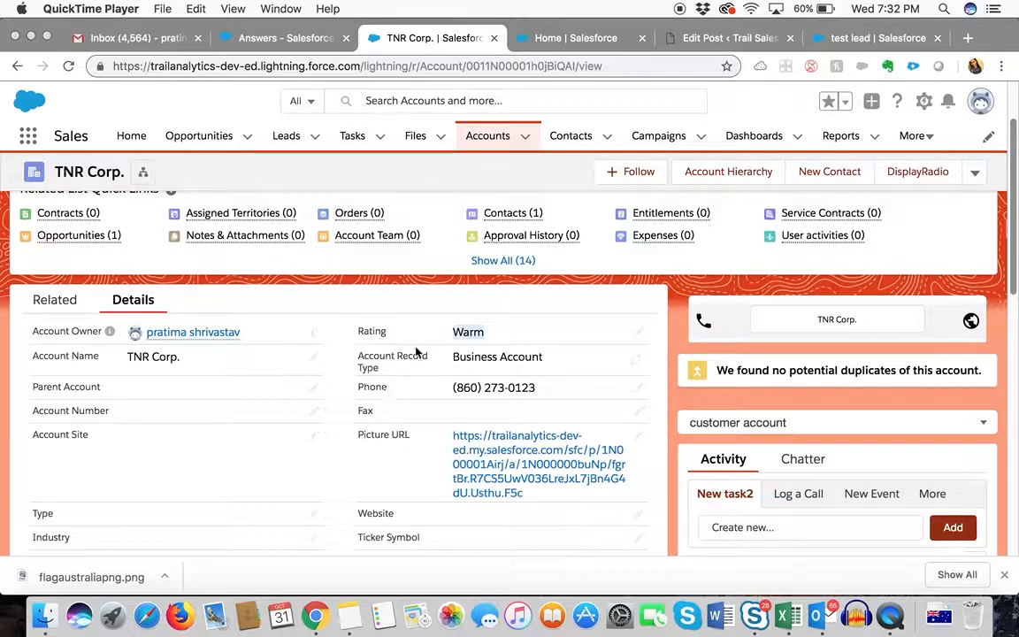
Open Process Builder from the Salesforce Setup area
click(557, 40)
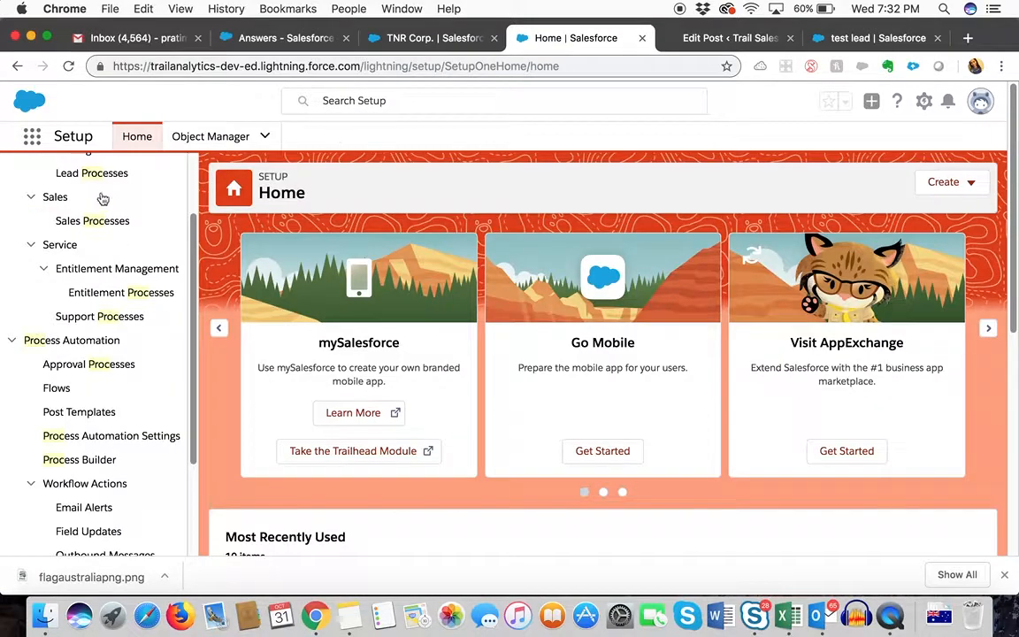
scroll(80, 203, up, 3)
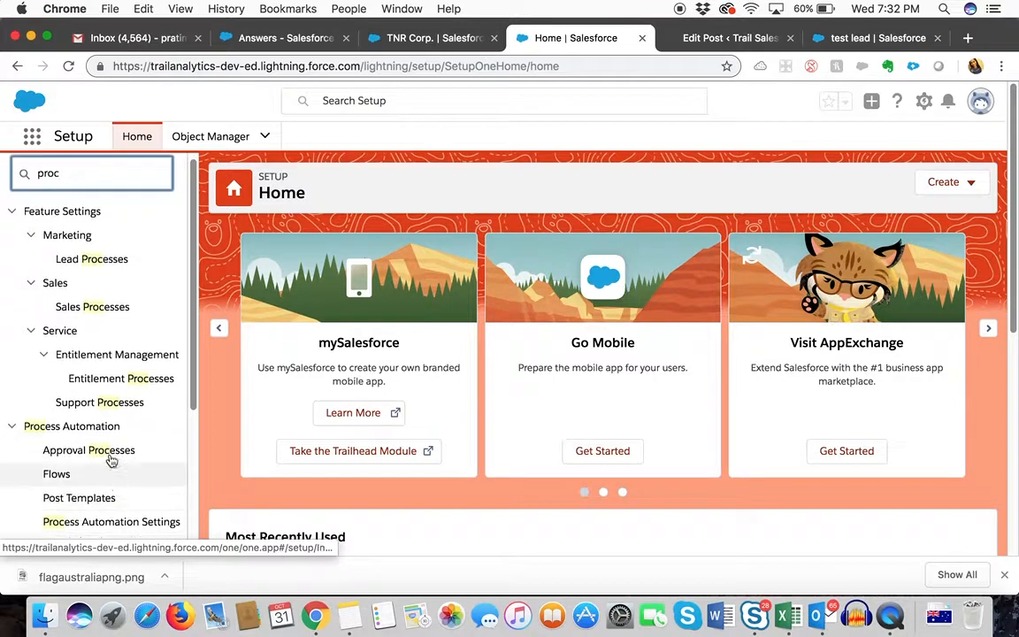
scroll(108, 456, down, 3)
click(96, 429)
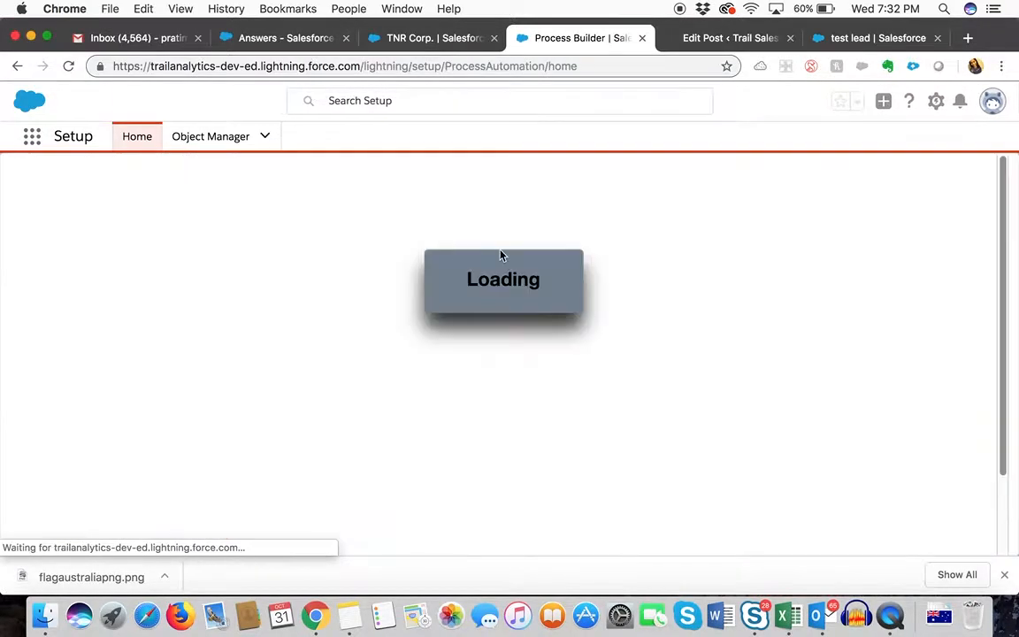
Start a new process and name it "Update Child Accounts"
click(976, 220)
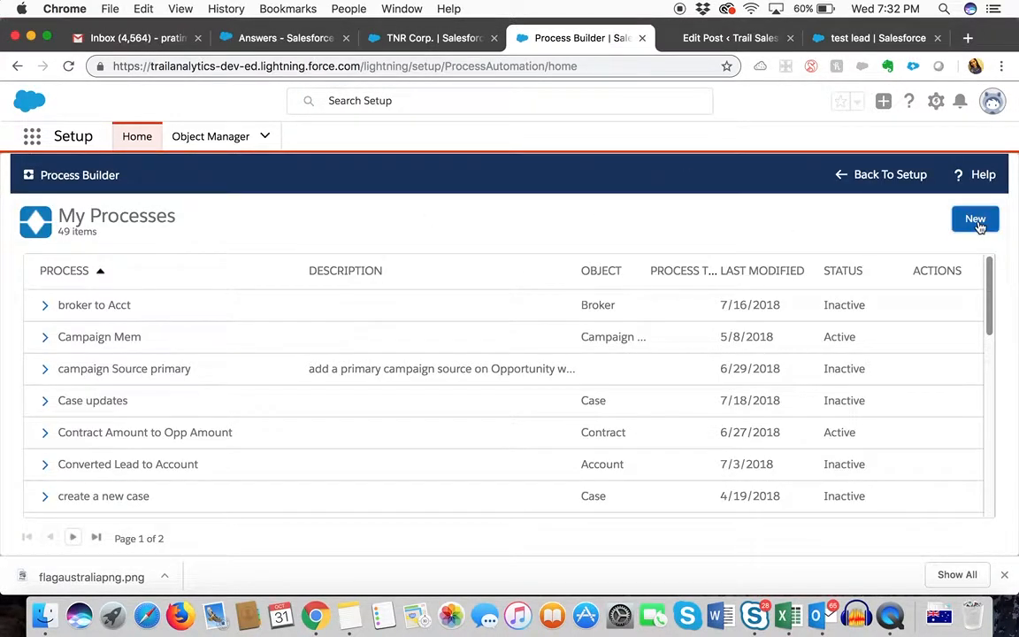
click(346, 380)
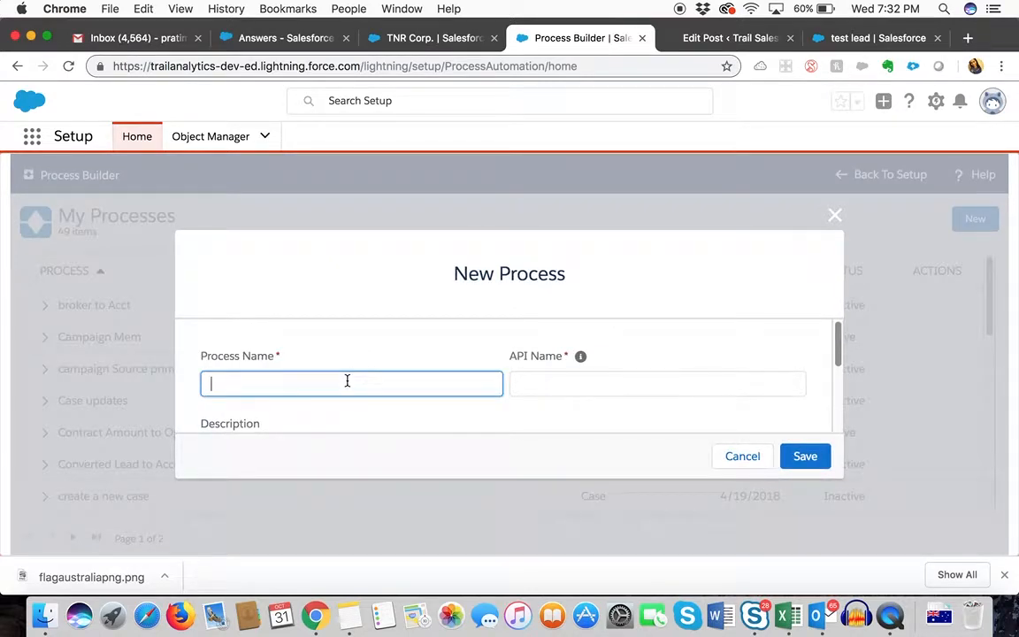
text(Update Child)
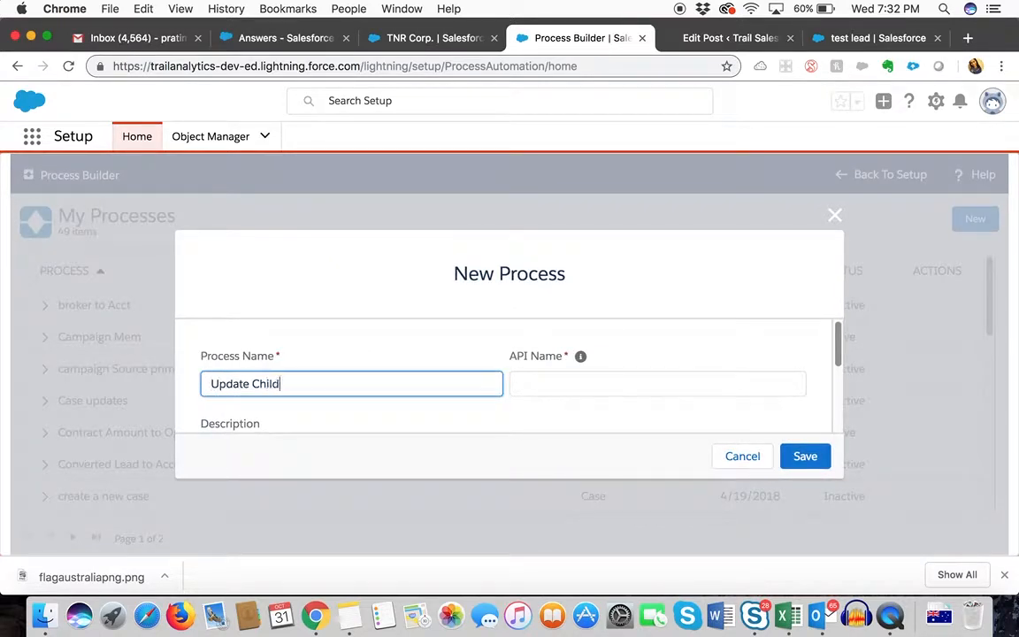
text( Accounts)
scroll(509, 353, down, 1)
click(501, 416)
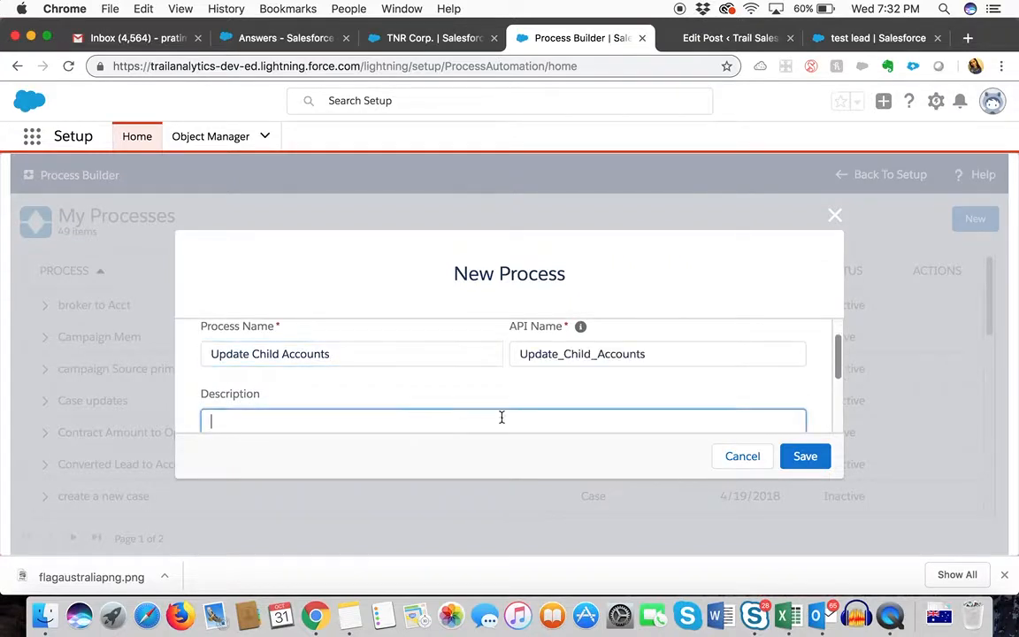
click(805, 456)
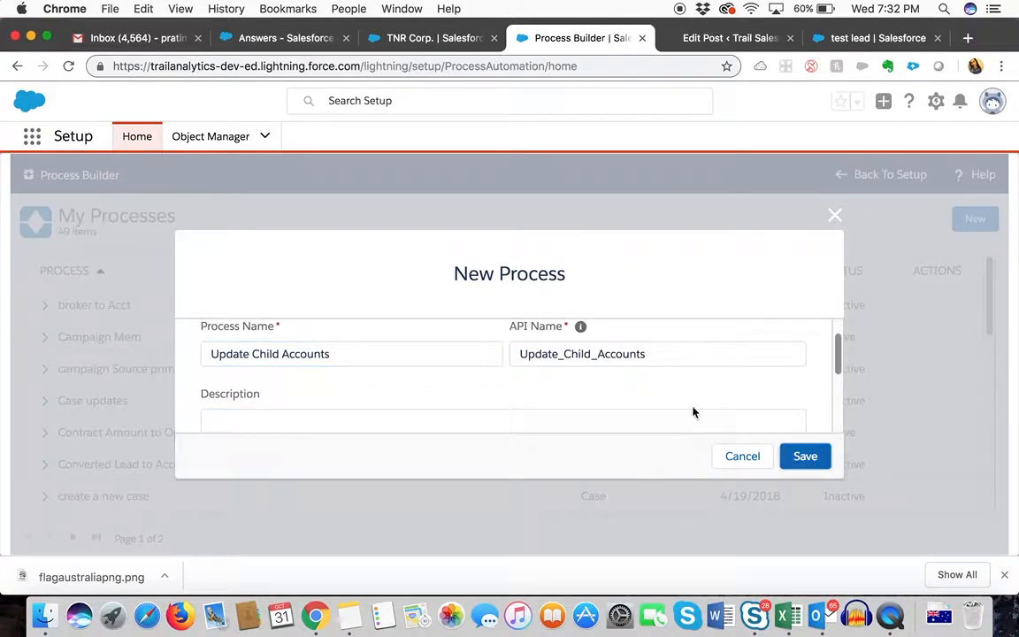
Change the API name to Update_Child_Accounts1, make the process start when a record changes, and save it
click(653, 352)
scroll(662, 370, down, 3)
scroll(659, 362, up, 3)
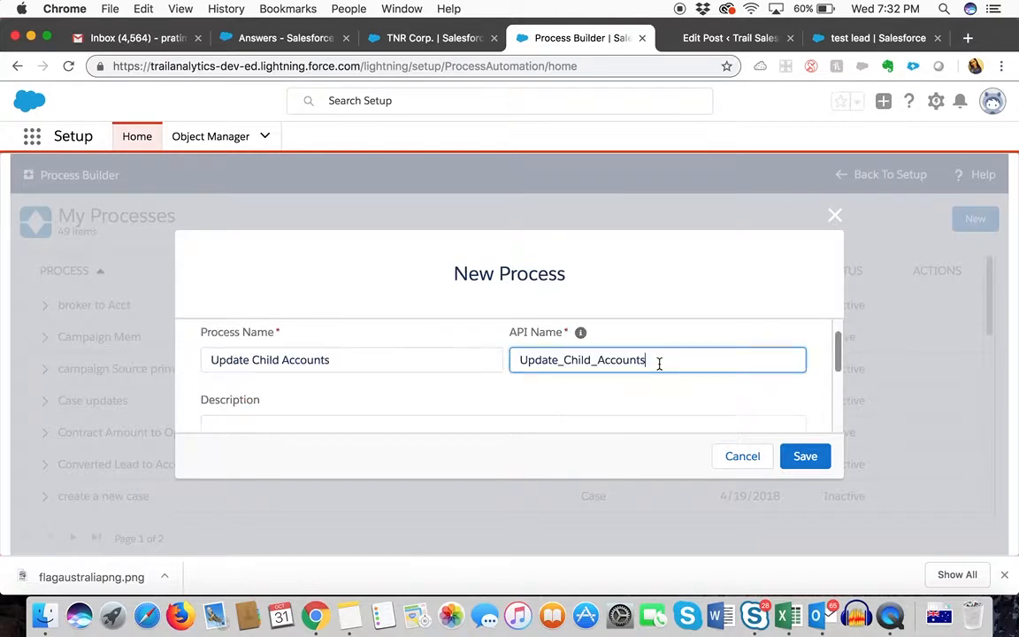
scroll(633, 373, down, 3)
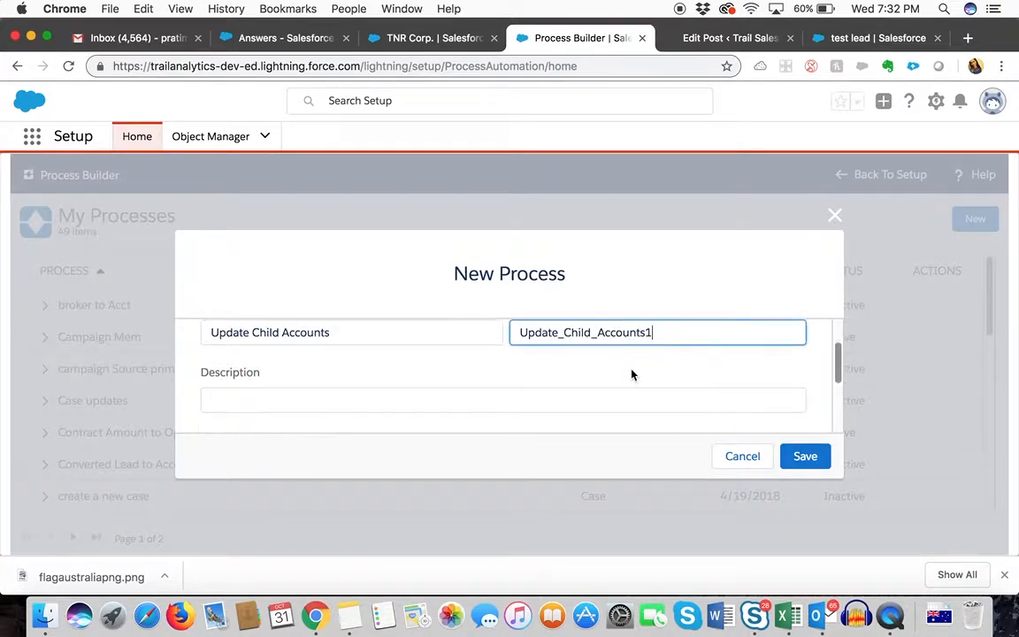
click(475, 371)
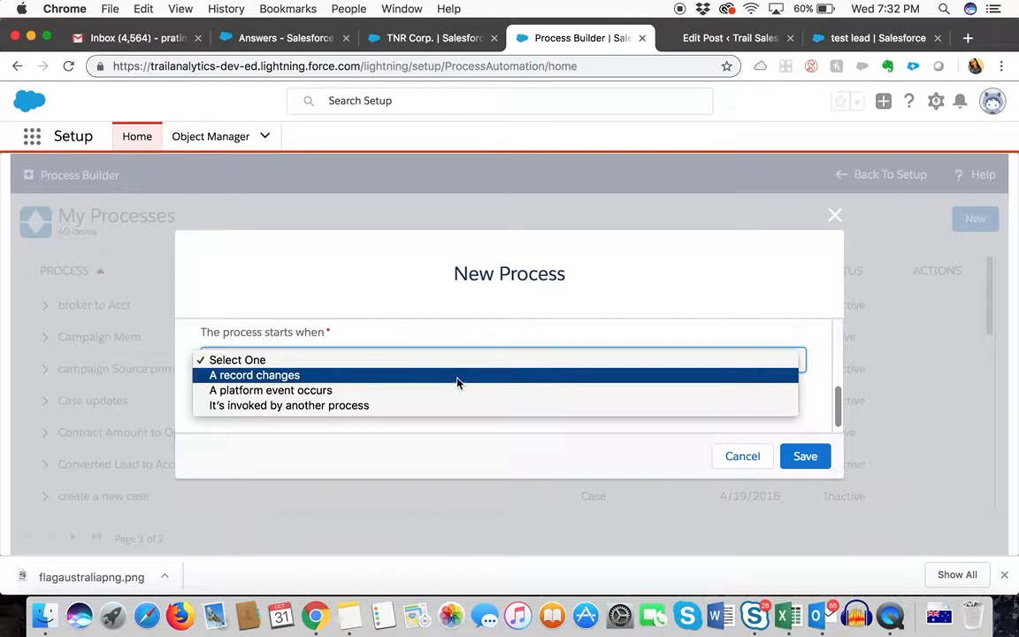
click(442, 375)
click(801, 455)
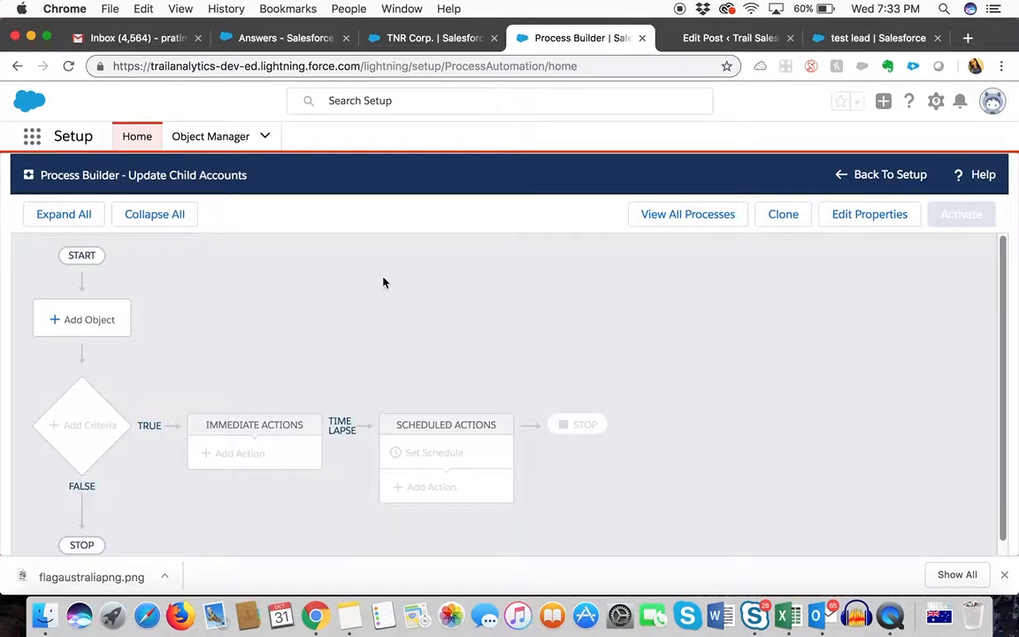
Add Account as the process object, starting when a record is created or edited, and save
click(78, 319)
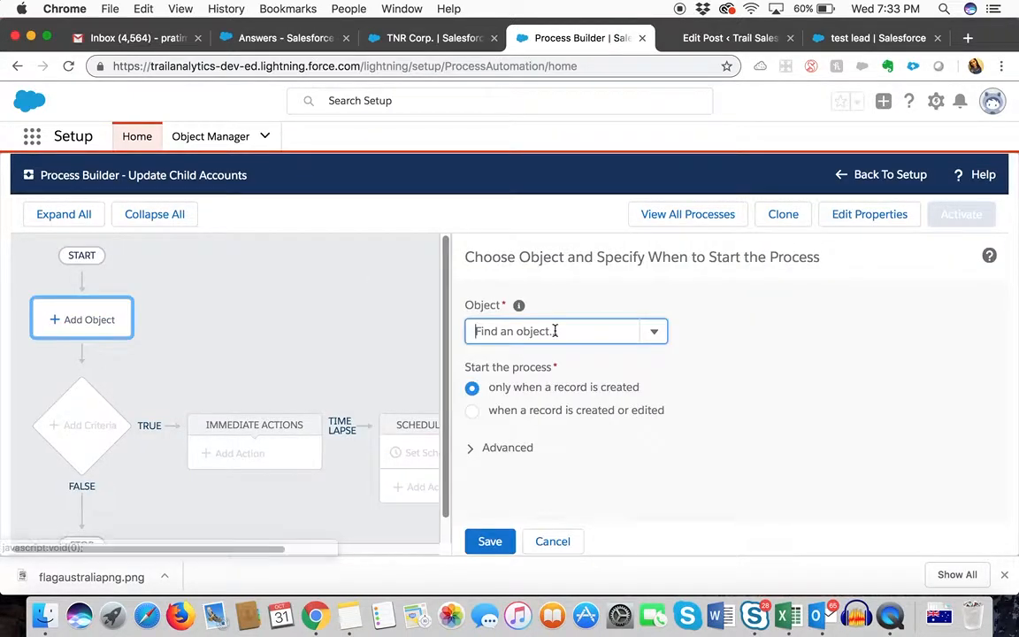
text(acco)
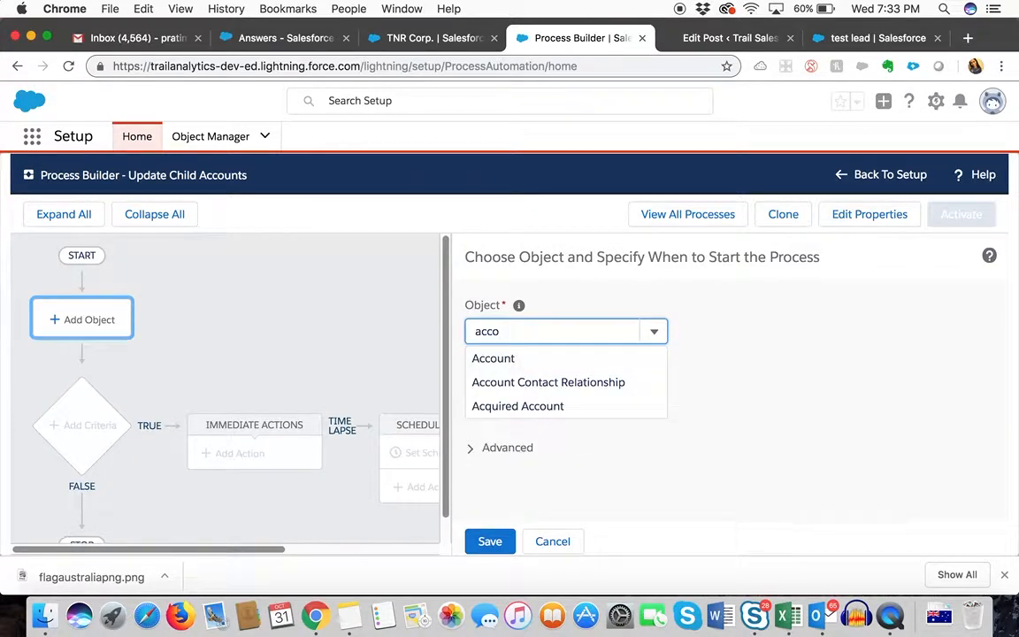
click(506, 365)
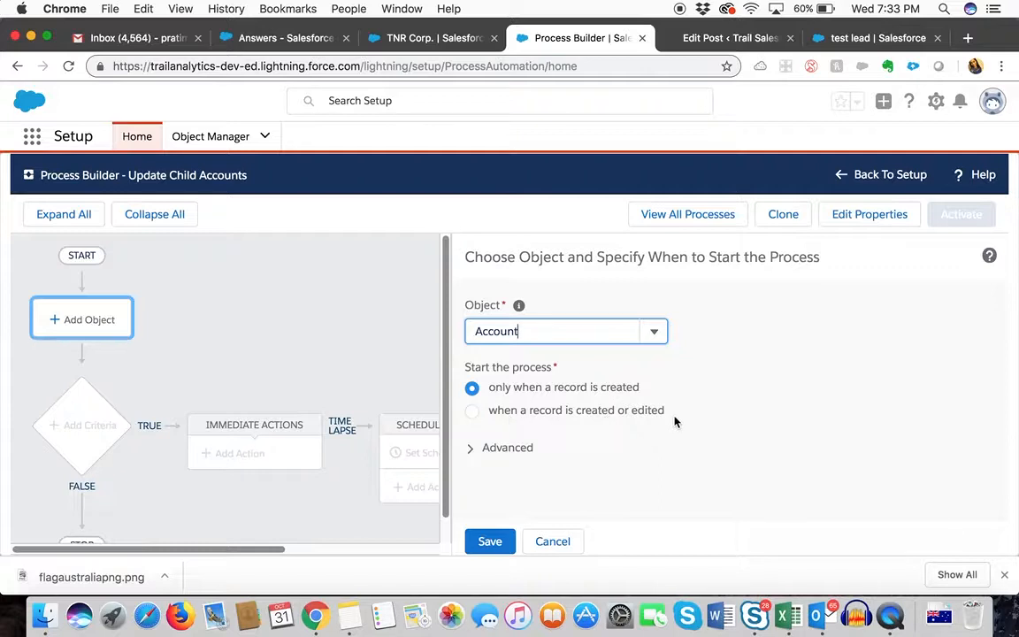
click(472, 412)
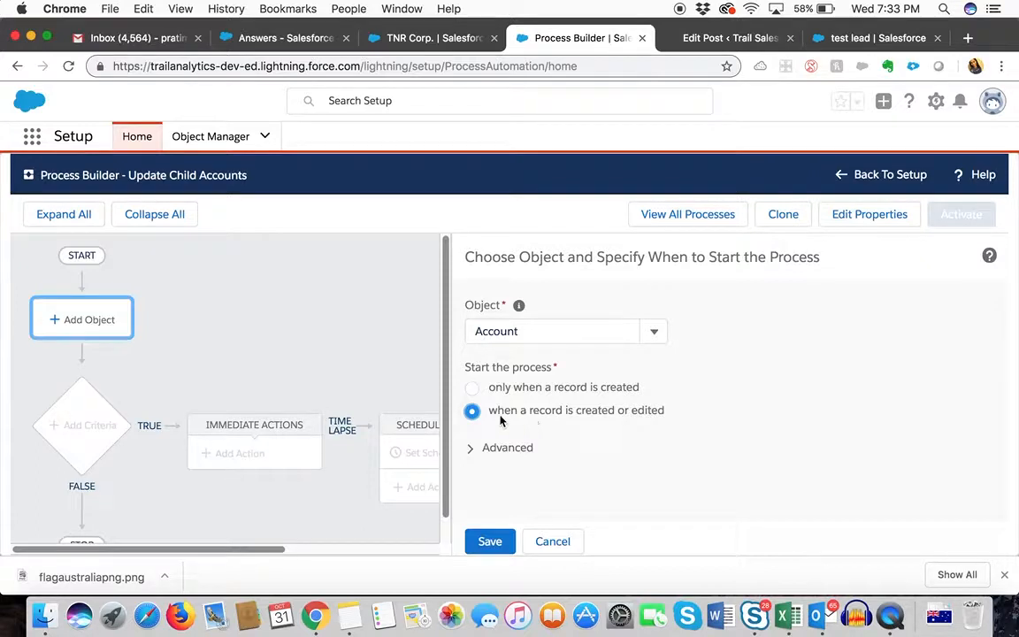
click(504, 540)
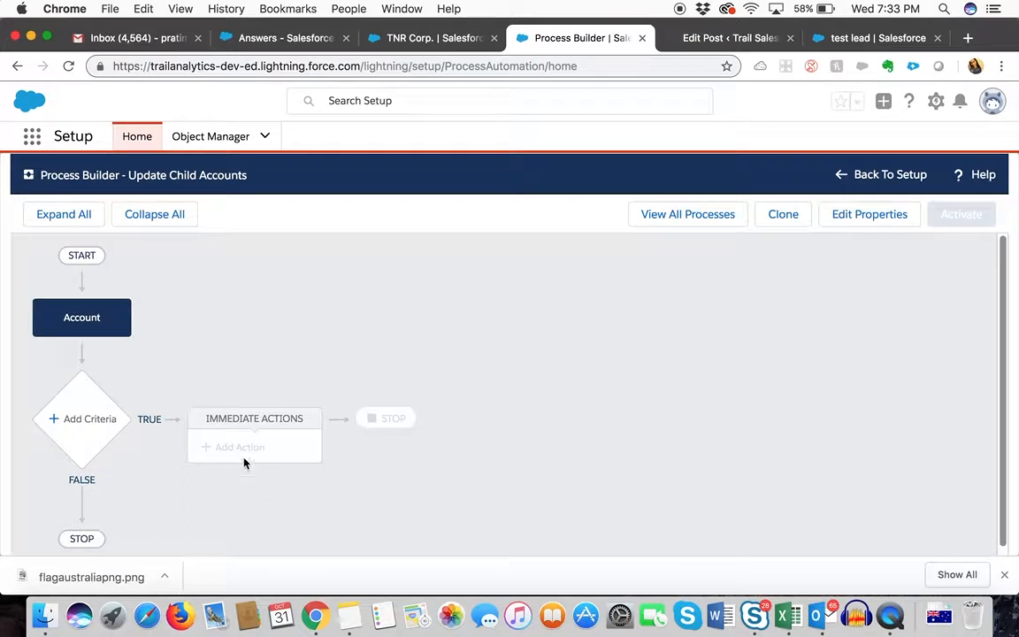
Add a criteria node named "When Rating Changes" to the process
click(78, 419)
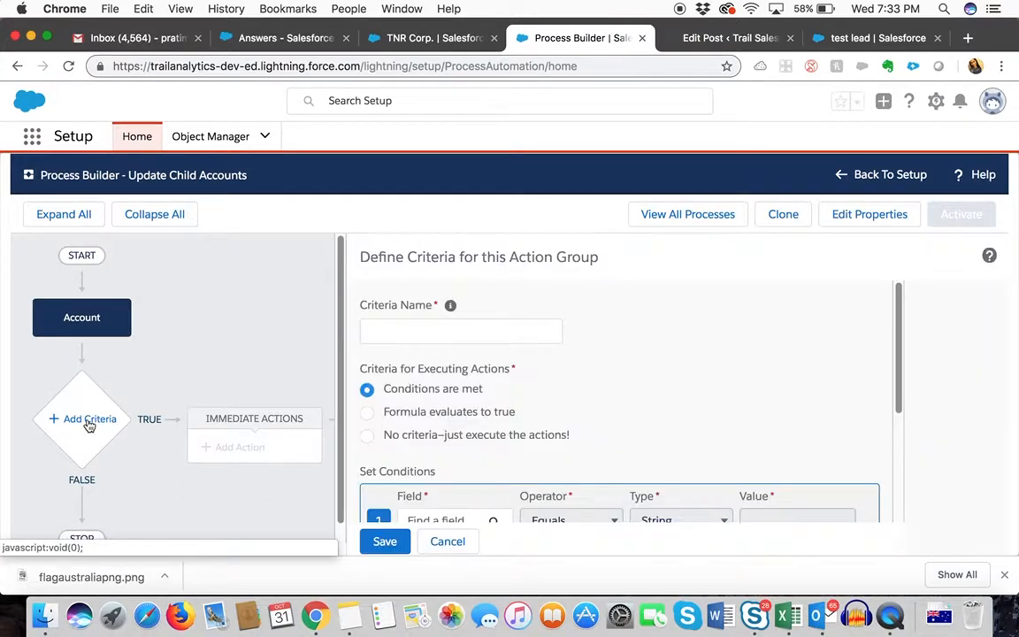
click(440, 340)
text(WHen R)
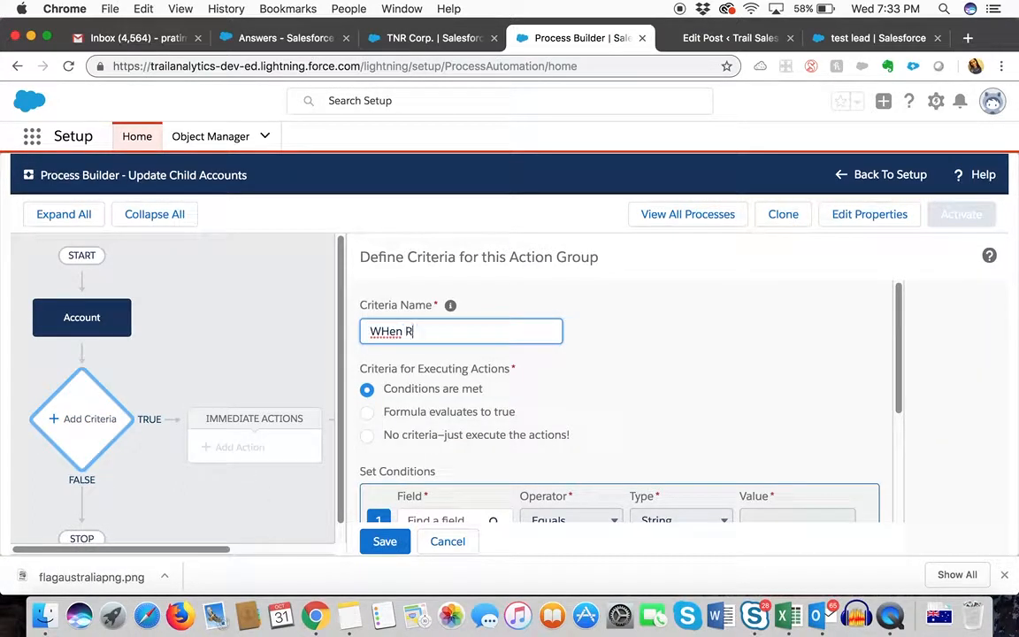
text(ating Changes)
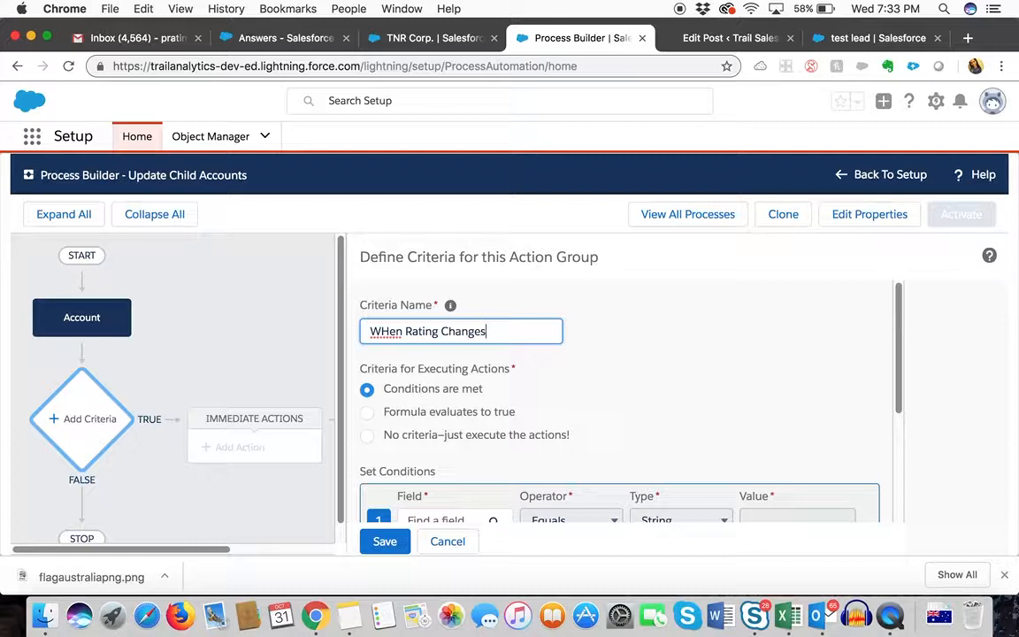
click(391, 331)
key(BackSpace)
text(h)
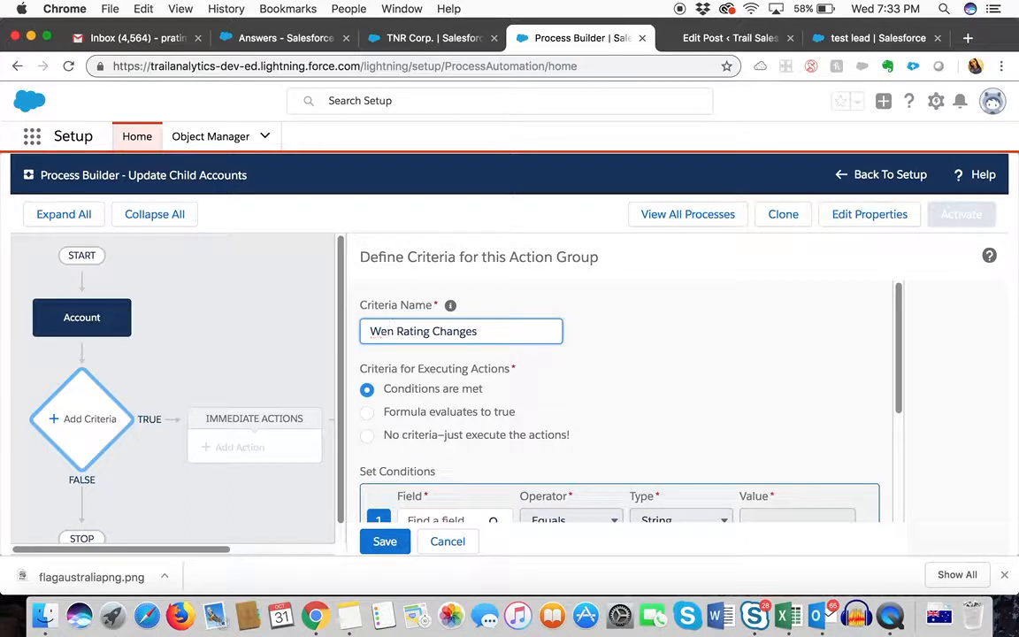
Set the criteria for executing actions to "Formula evaluates to true"
scroll(398, 319, down, 3)
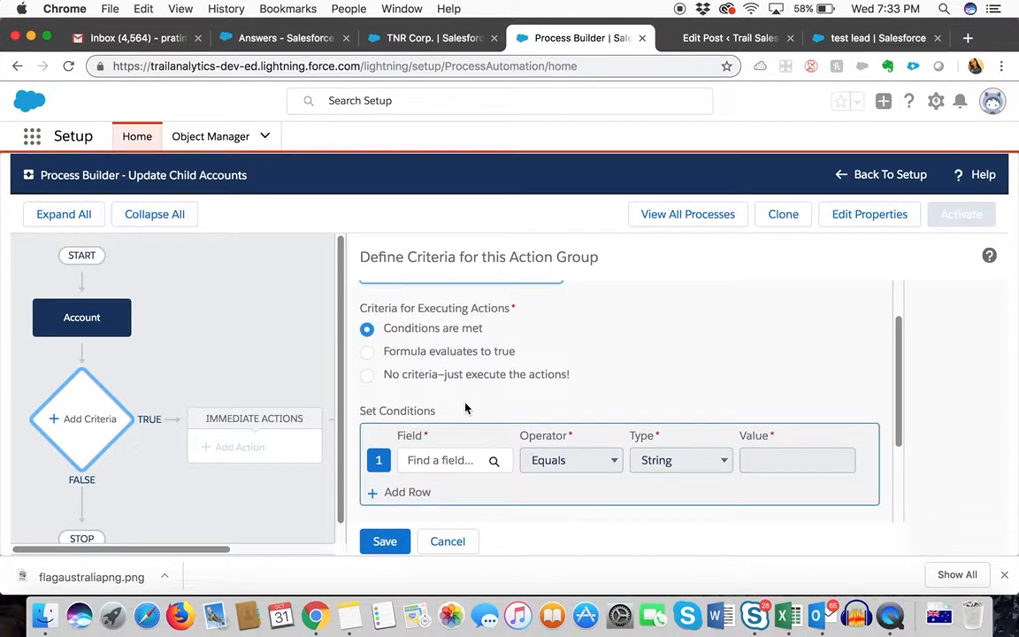
scroll(466, 405, up, 2)
scroll(465, 408, down, 2)
scroll(466, 408, down, 1)
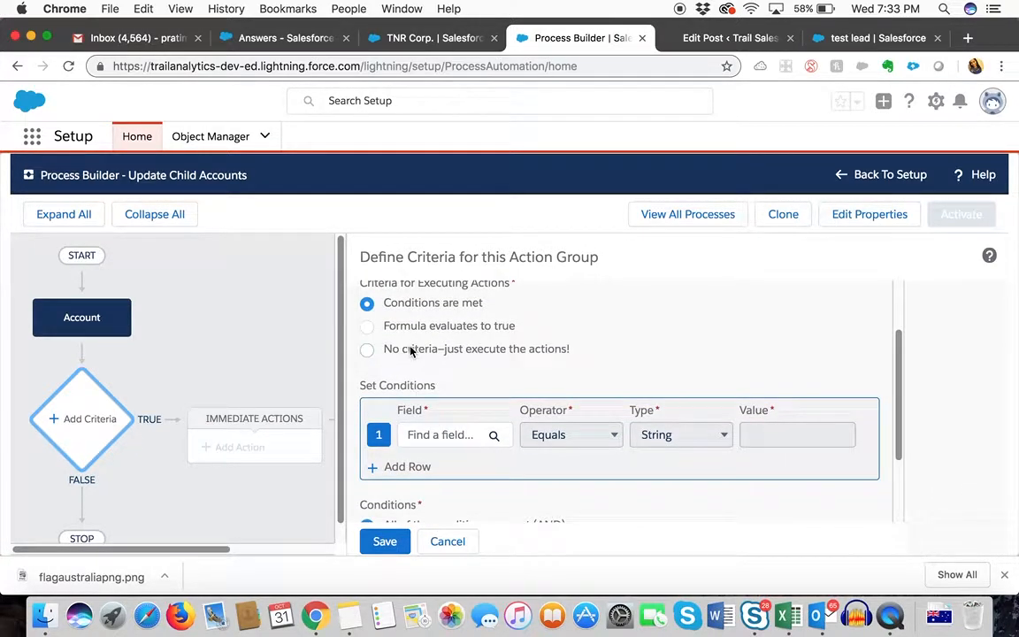
scroll(433, 353, up, 1)
scroll(433, 337, up, 1)
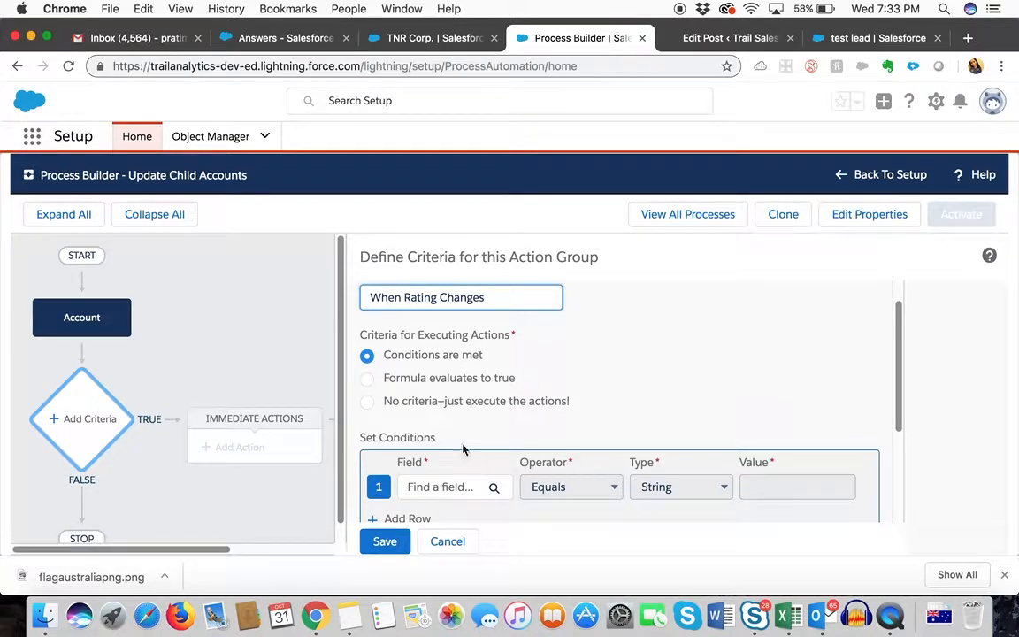
click(367, 378)
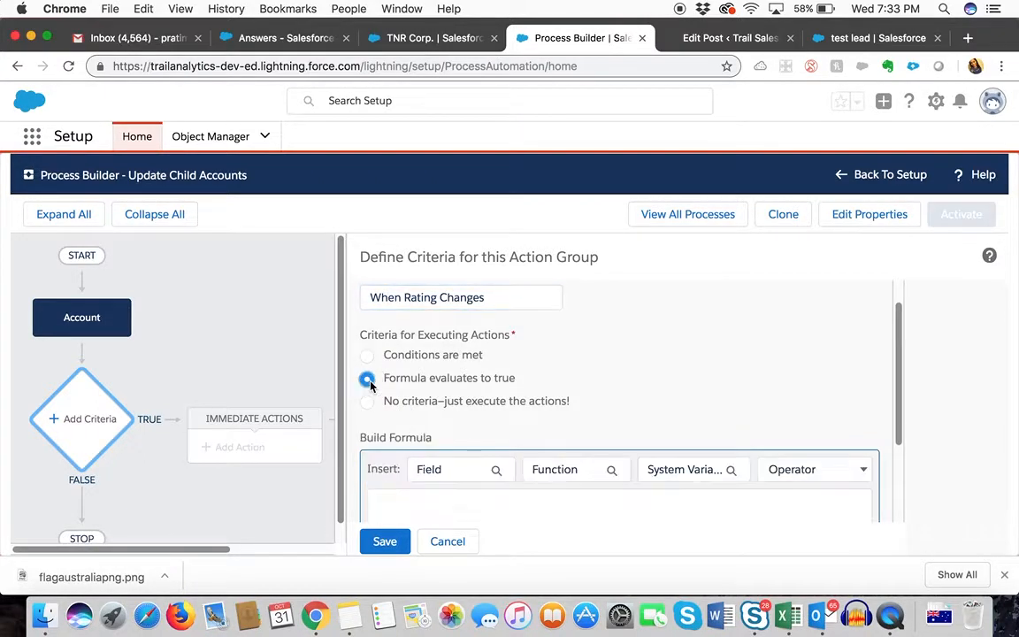
Insert the ISCHANGED function from all function categories into the criteria formula
scroll(514, 424, down, 3)
click(509, 414)
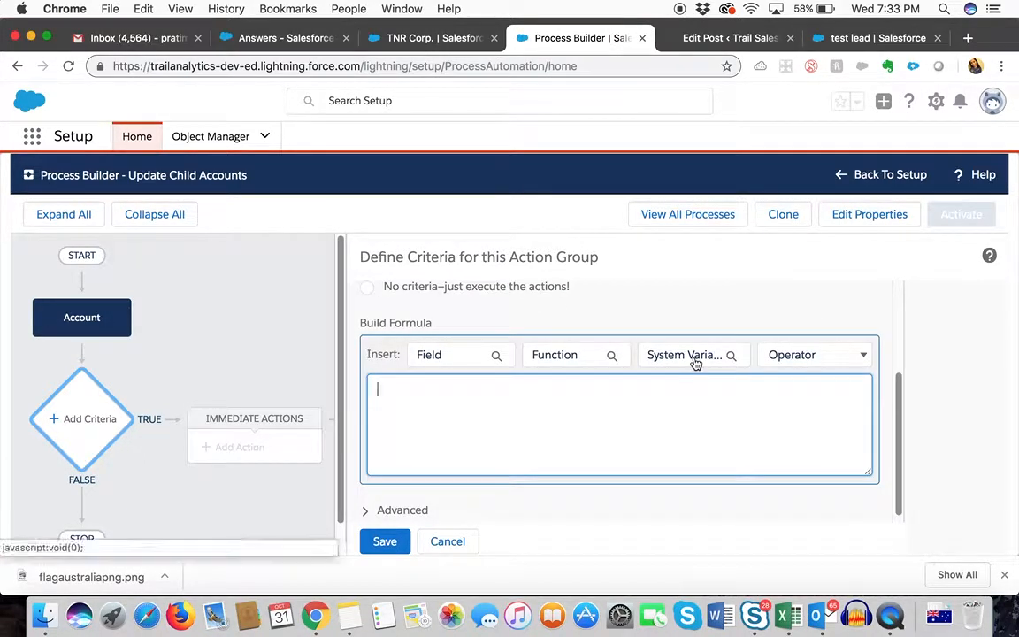
click(591, 359)
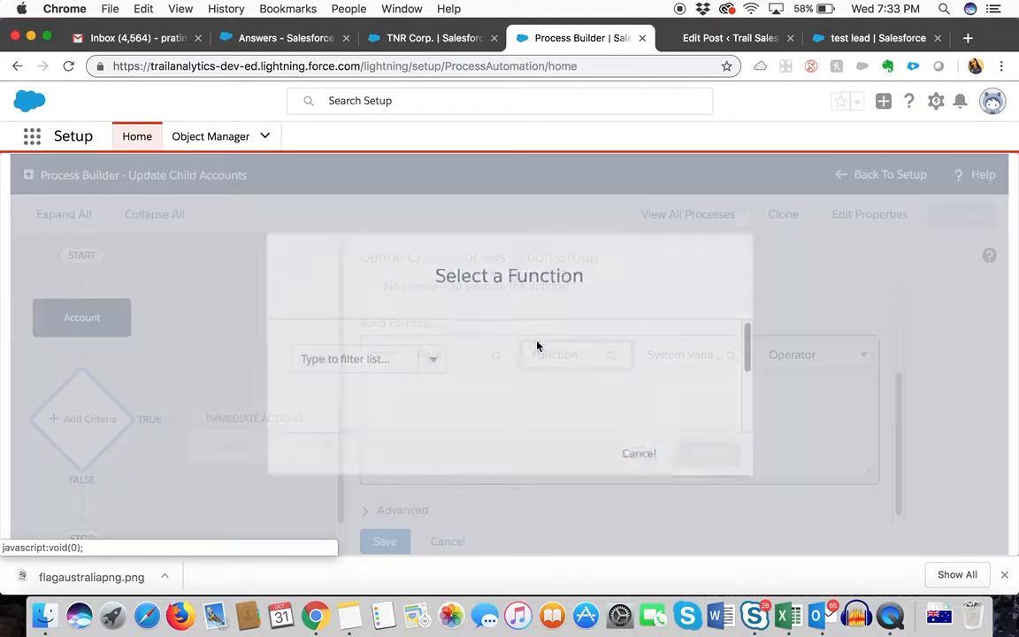
click(428, 361)
click(388, 389)
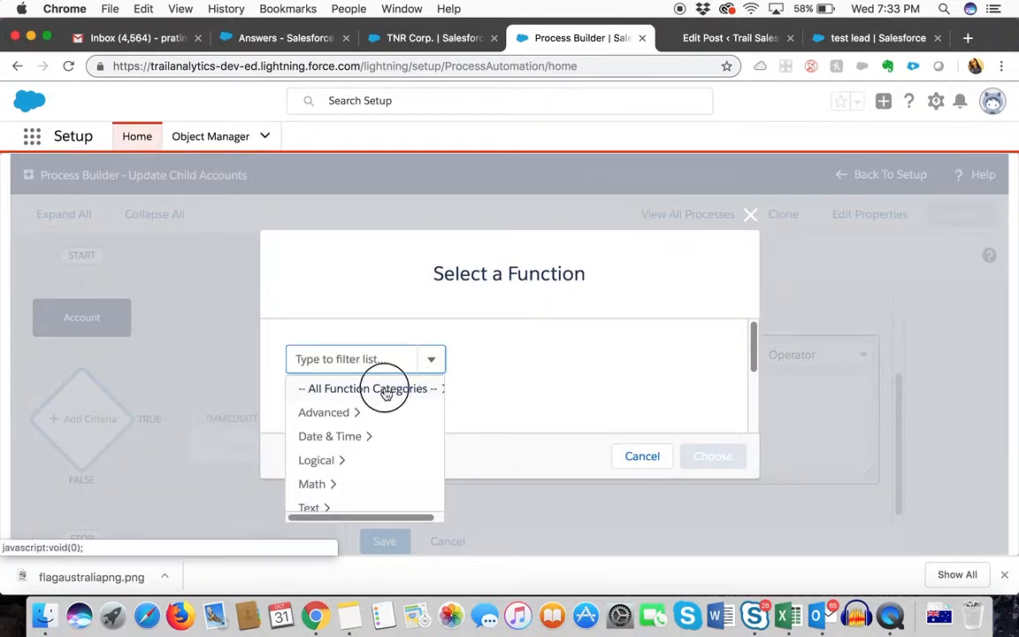
click(488, 360)
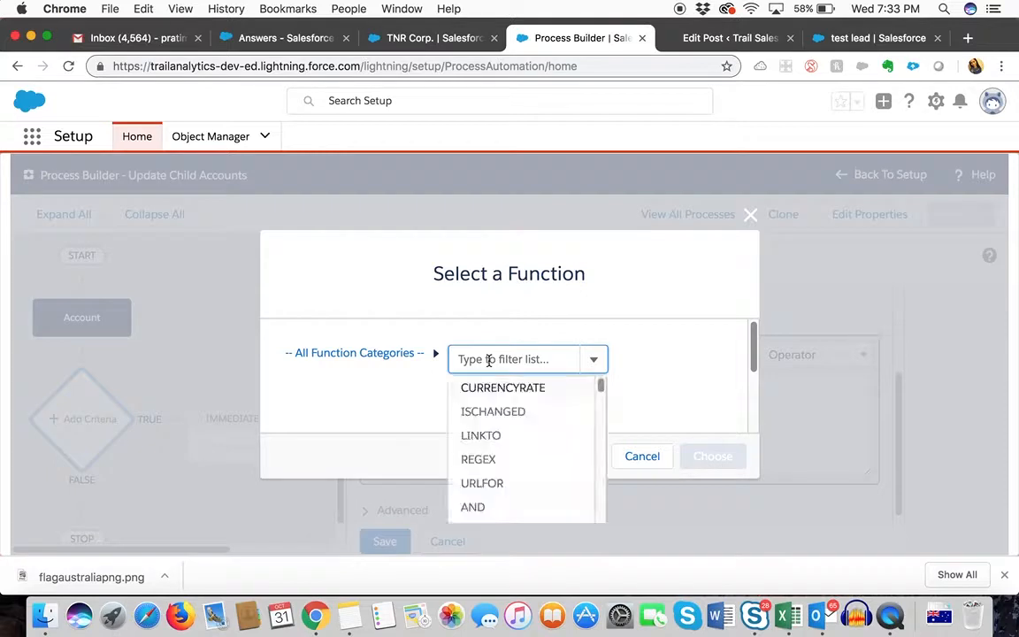
text(is)
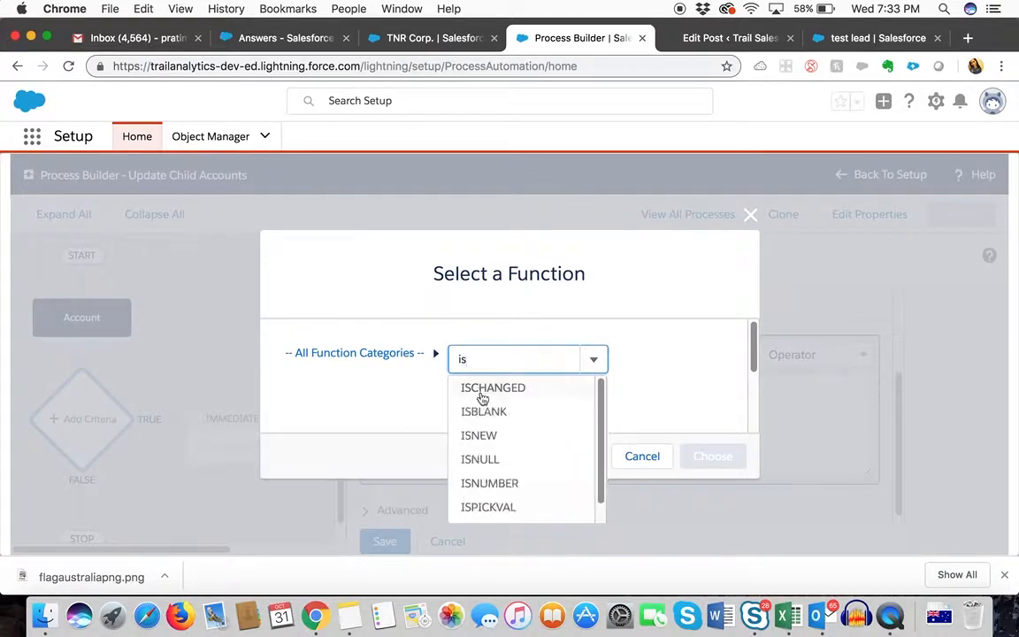
click(542, 392)
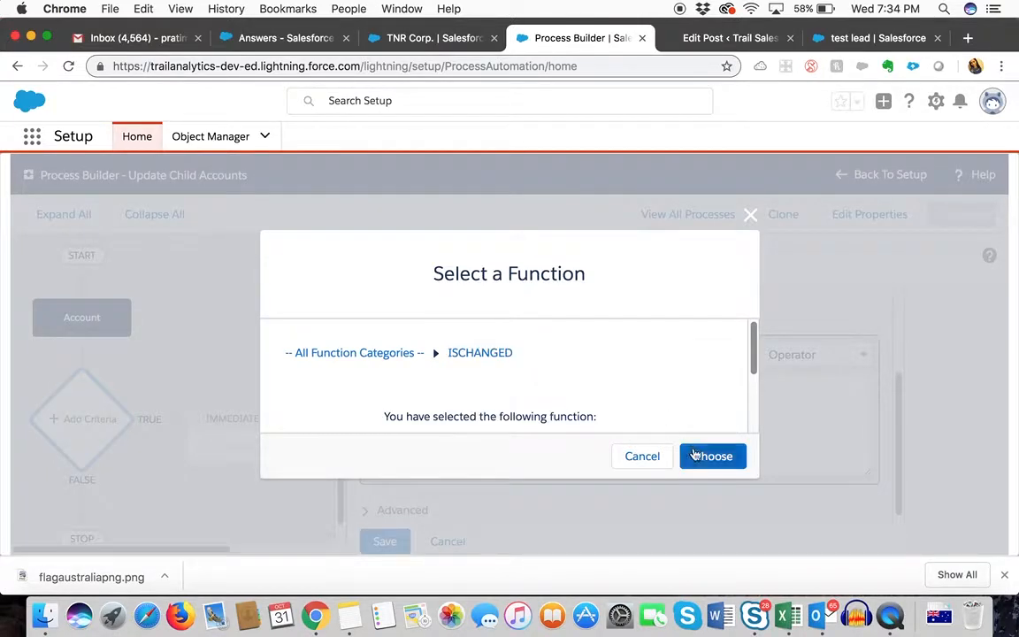
click(706, 455)
Replace the field placeholder in the ISCHANGED formula with the Account Rating field
double_click(433, 389)
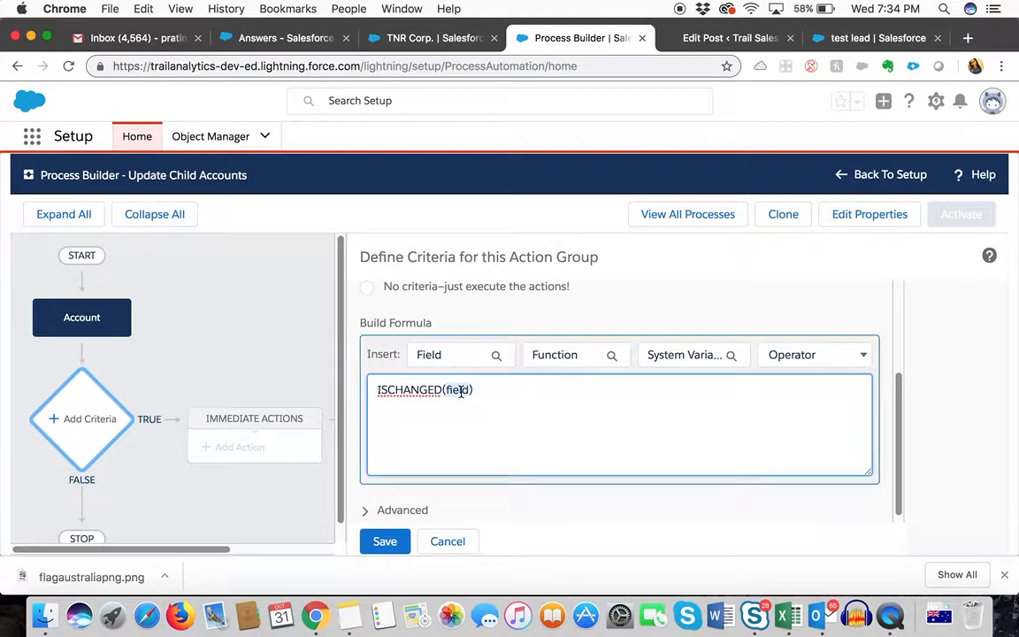
key(BackSpace)
click(462, 363)
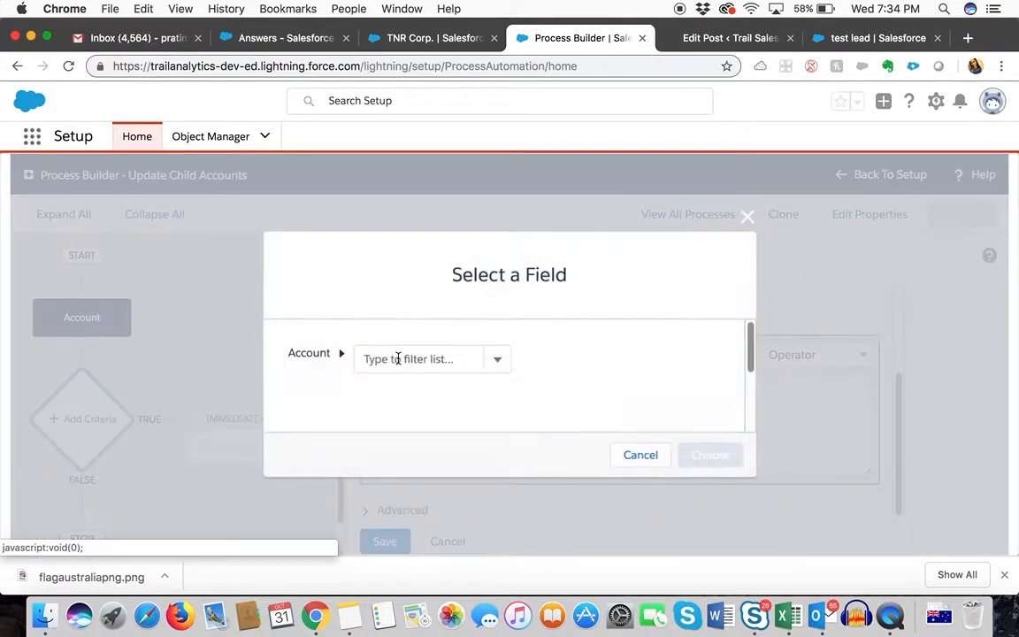
text(ratin)
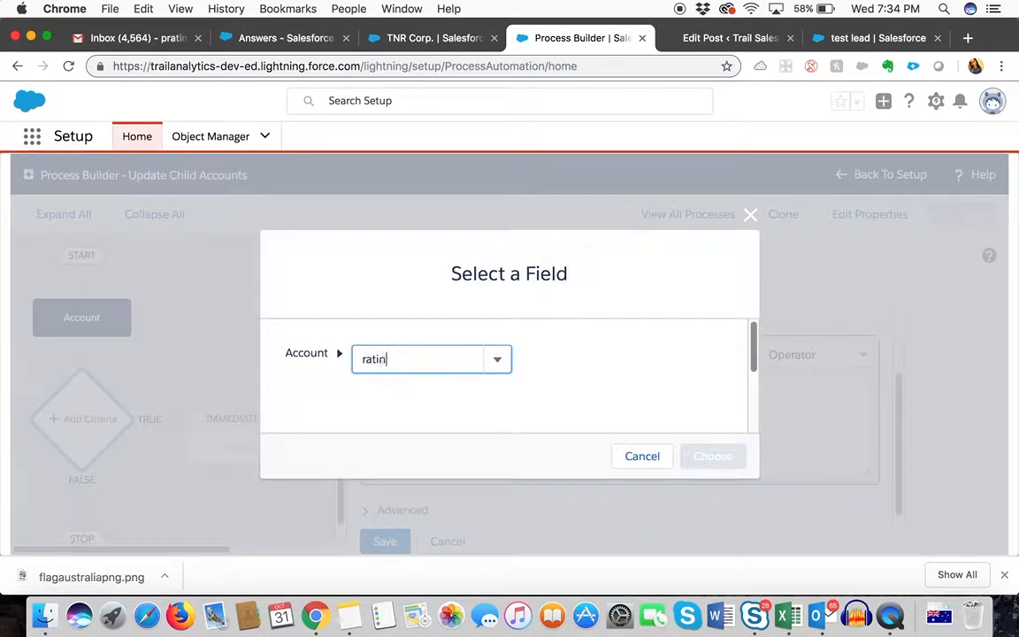
click(432, 387)
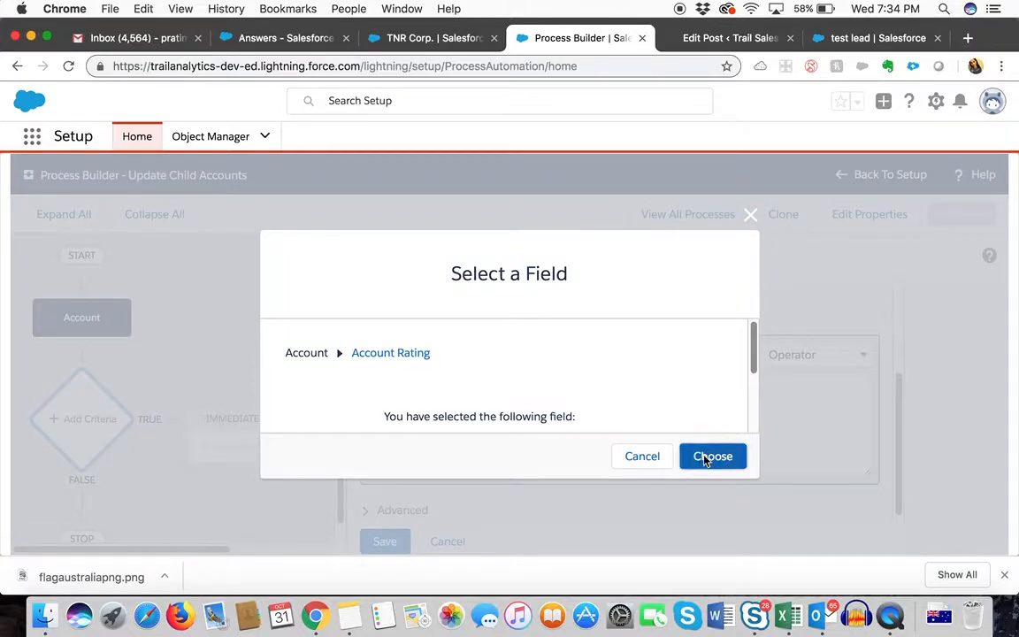
click(712, 456)
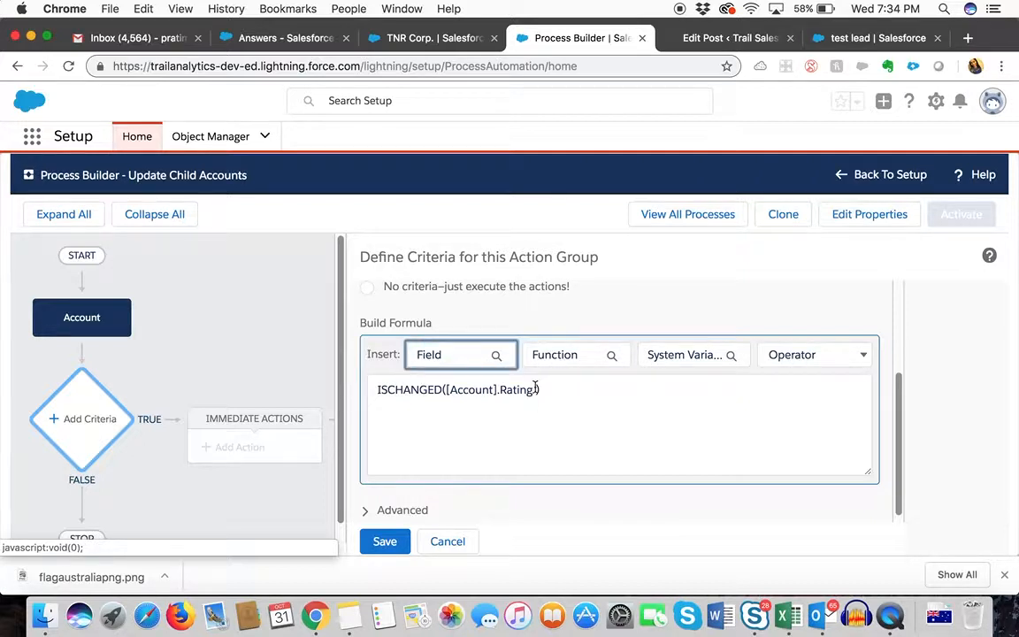
scroll(477, 426, down, 1)
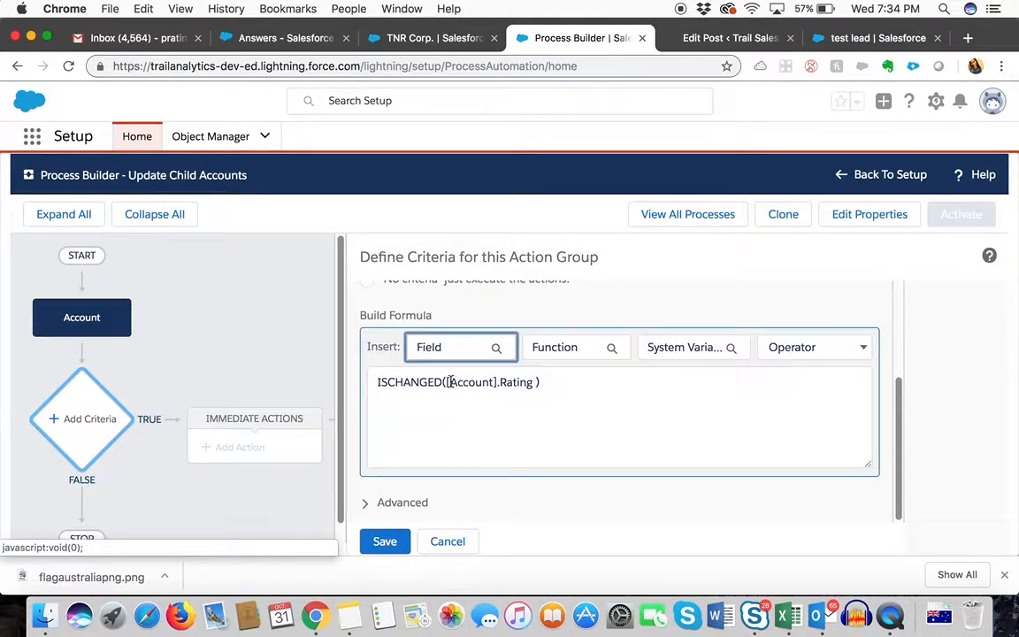
drag(448, 382, 531, 382)
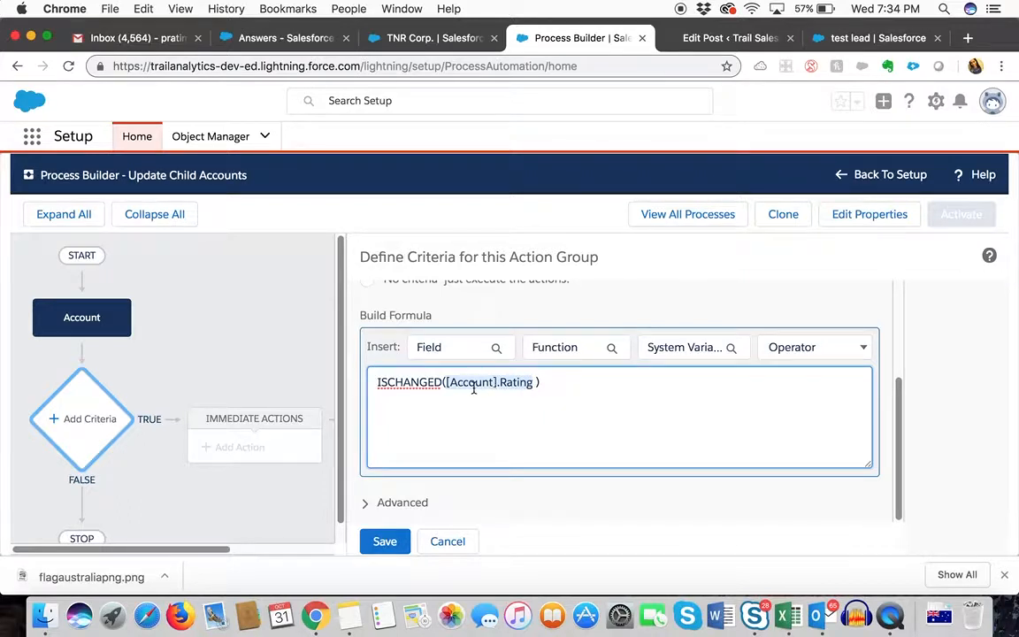
click(542, 382)
scroll(504, 468, up, 1)
scroll(510, 491, down, 1)
scroll(557, 421, up, 1)
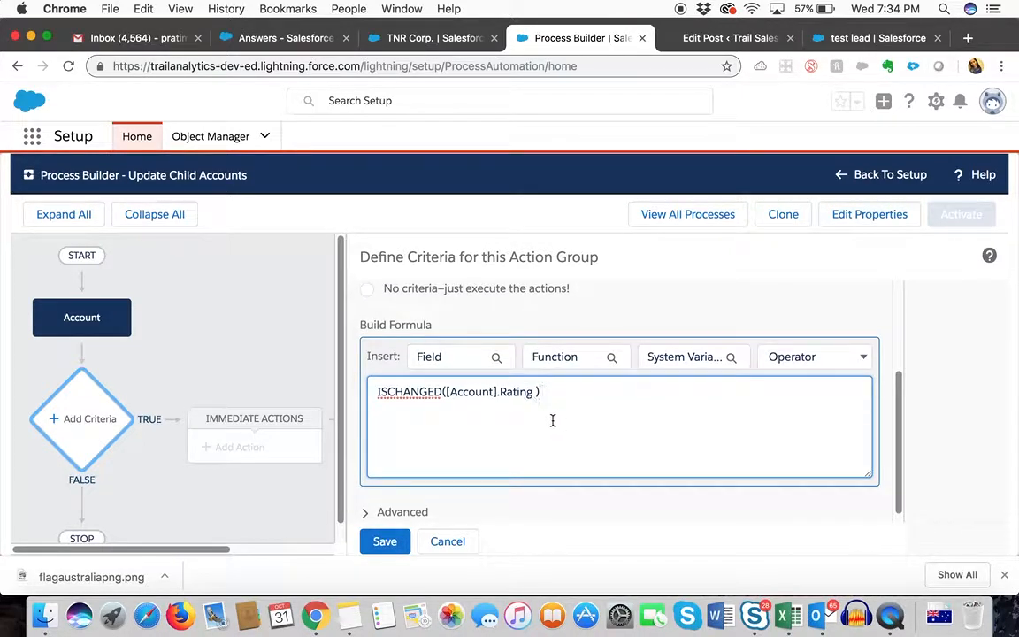
click(563, 390)
Open the test2 account's hierarchy and expand American Banking Corp. to examine the parent and child accounts
click(451, 37)
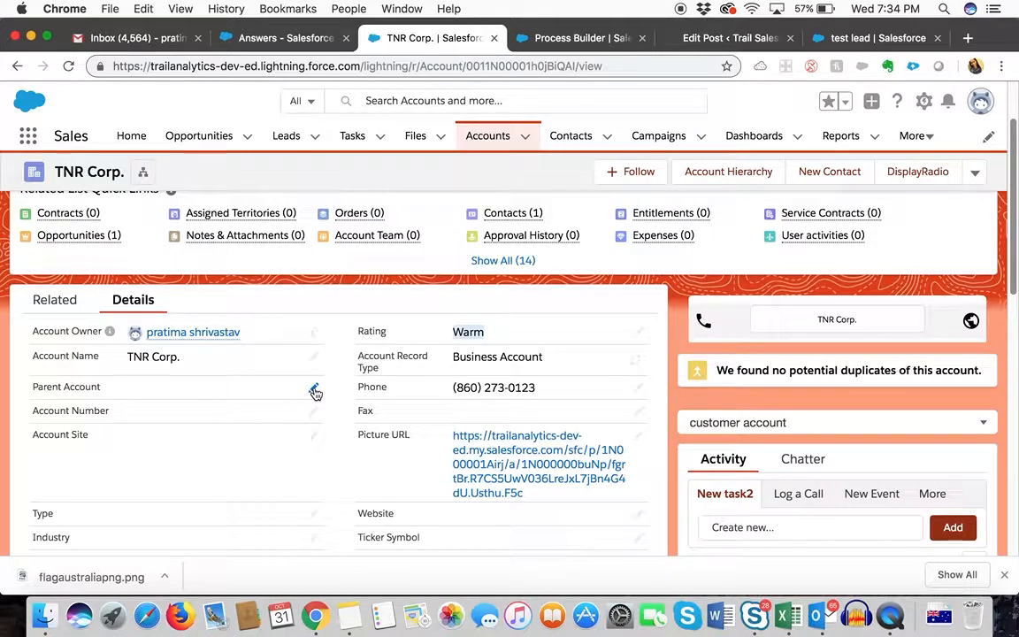
click(488, 137)
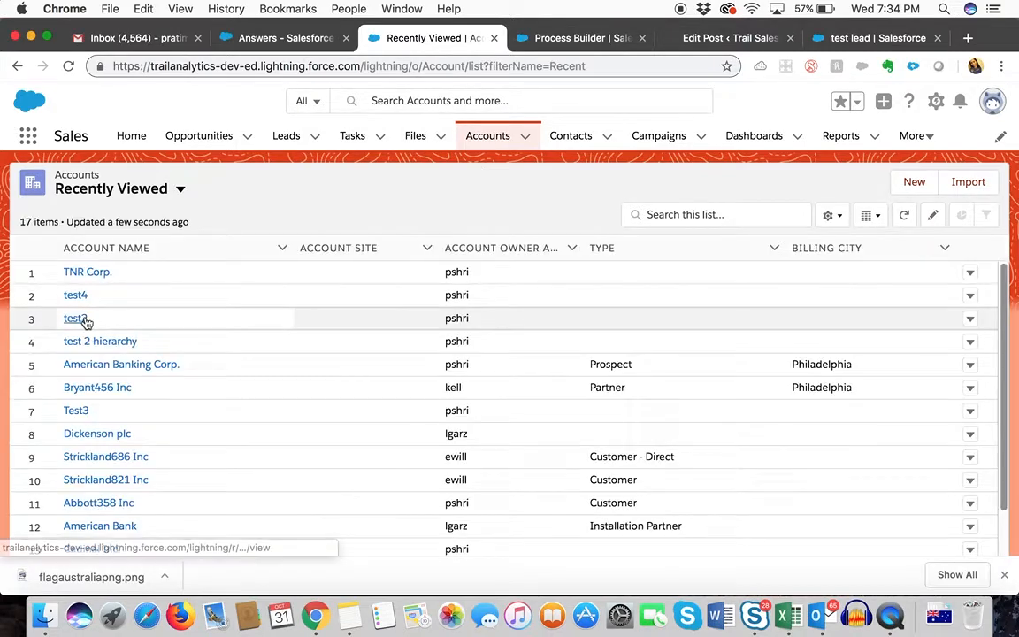
click(78, 319)
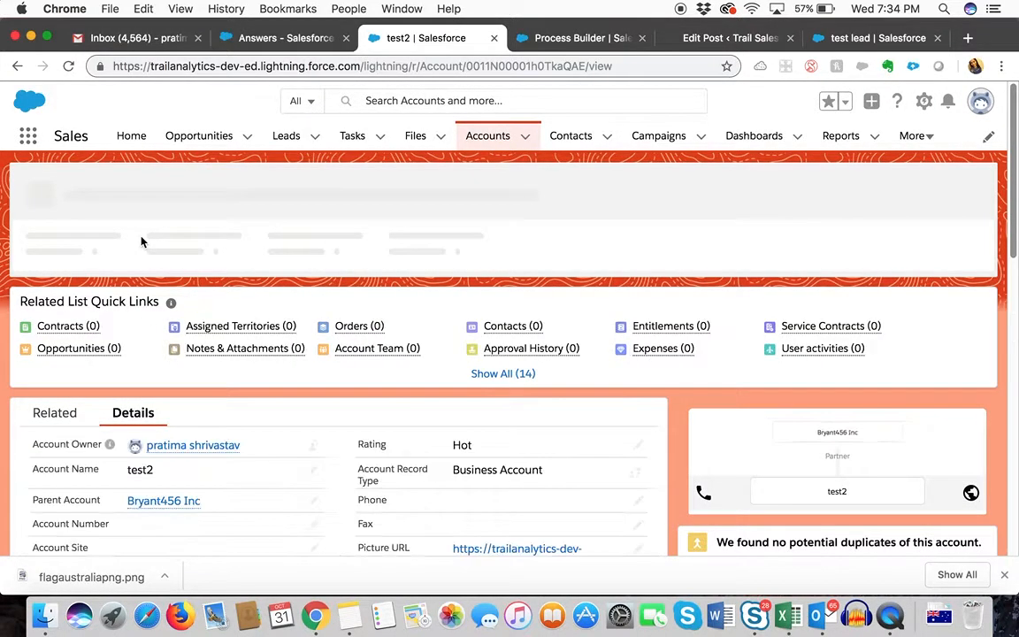
click(109, 192)
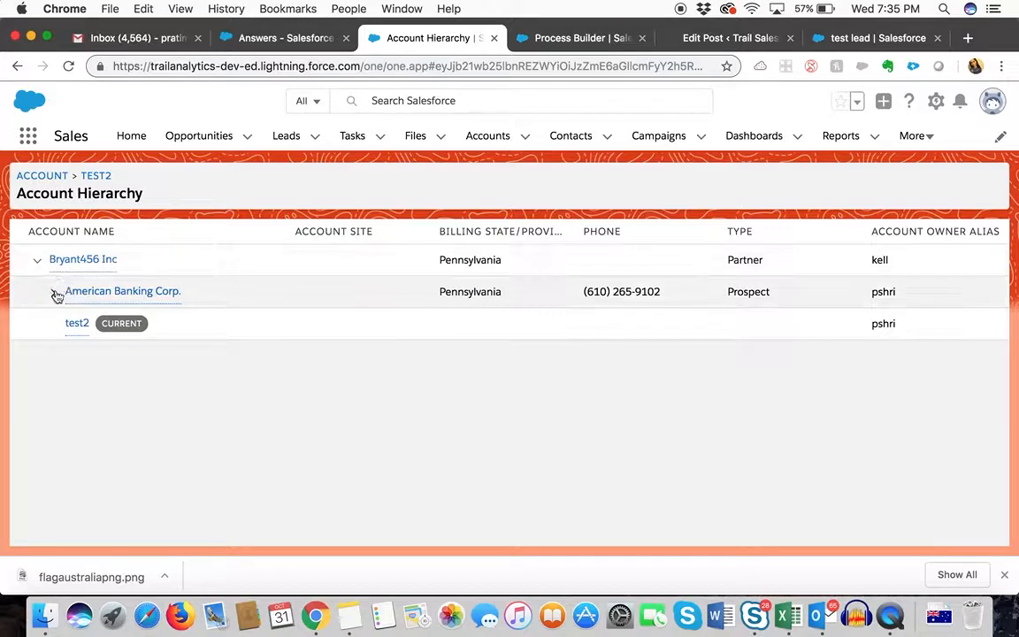
click(54, 296)
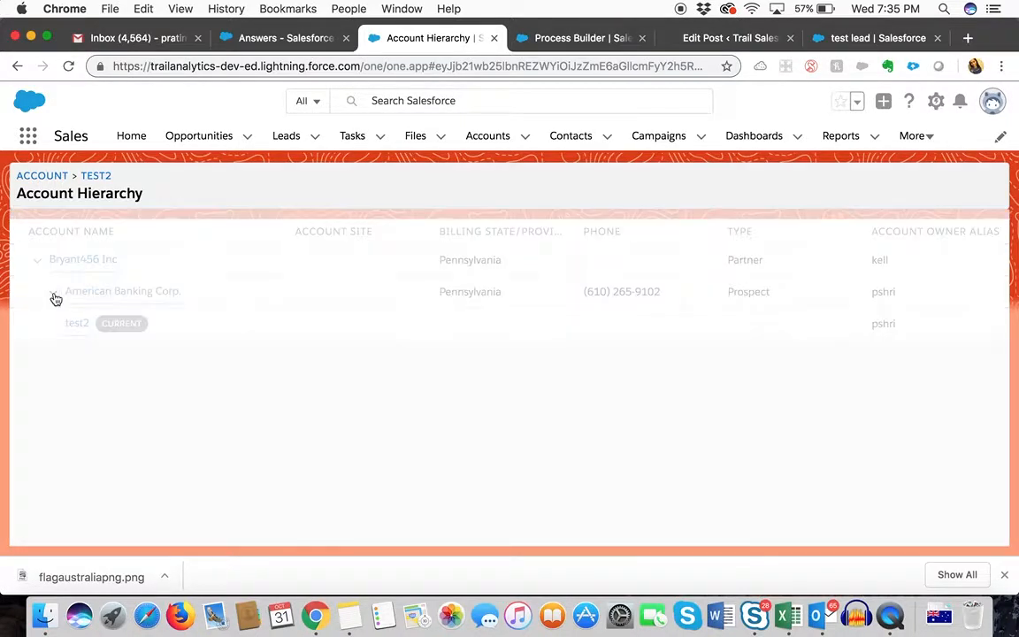
mouse_move(95, 266)
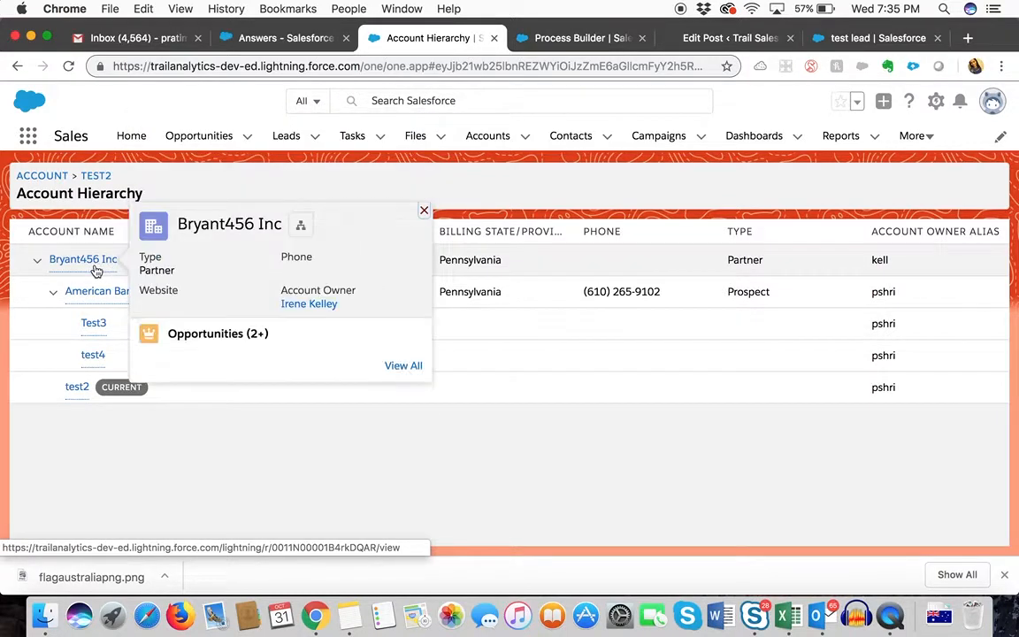
Return to the Update Child Accounts process and save the "When Rating Changes" criteria
click(548, 41)
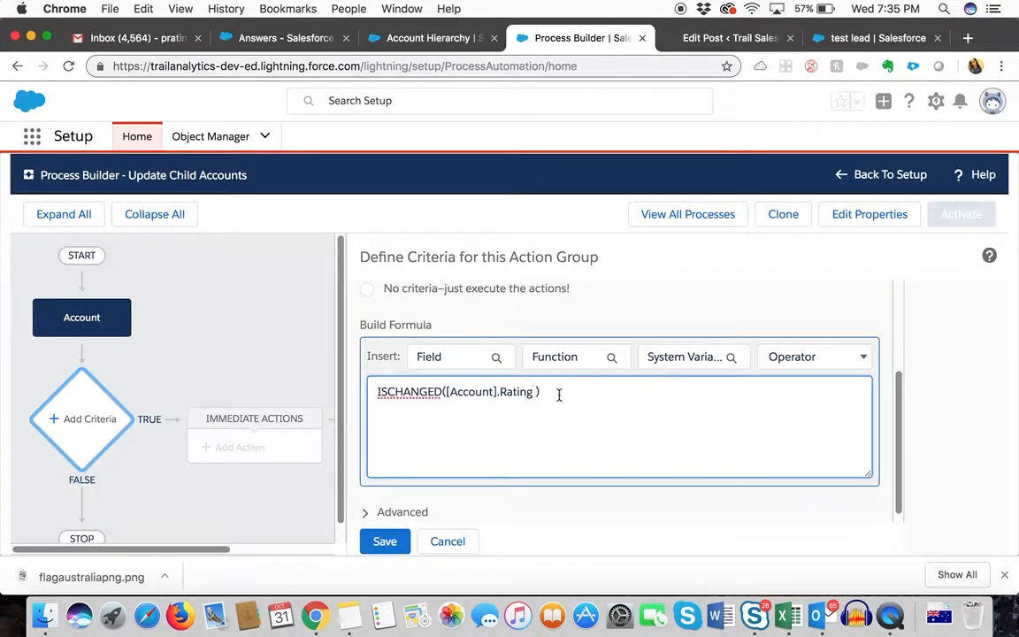
click(548, 393)
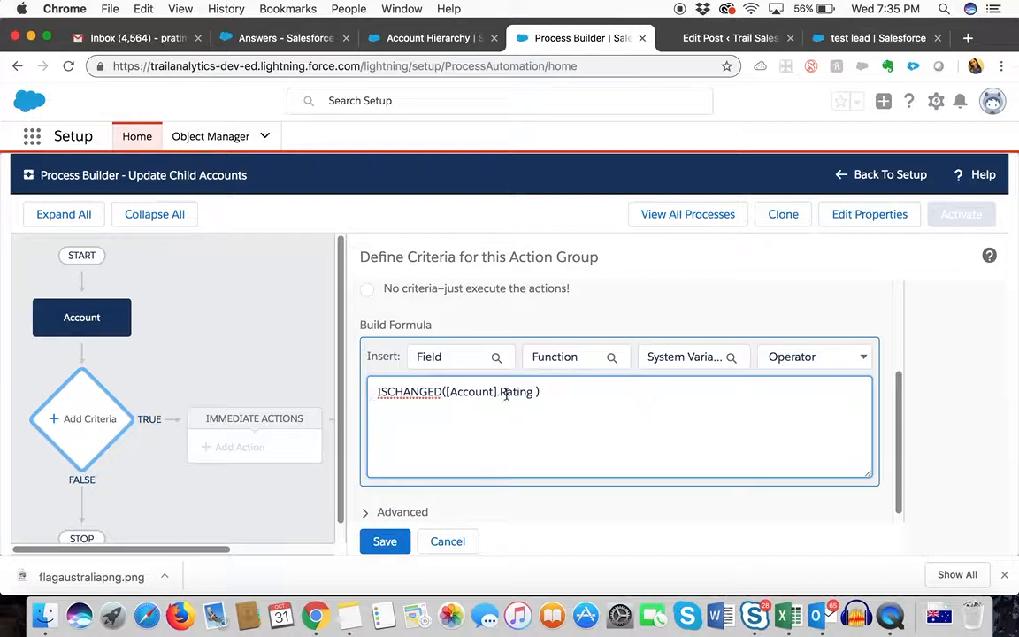
scroll(604, 438, down, 1)
click(383, 541)
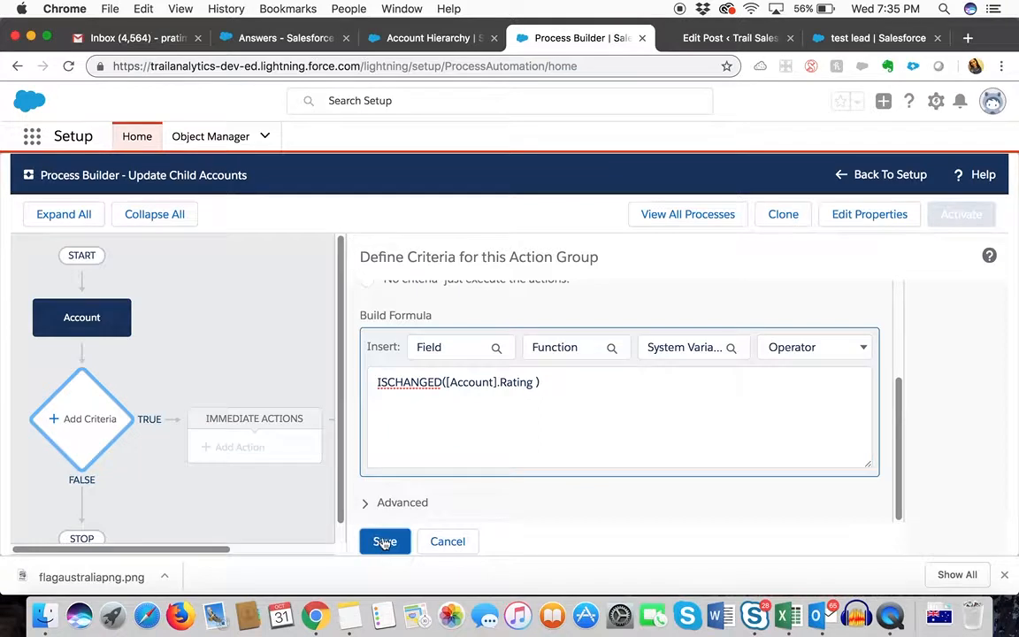
Add an immediate action of type Update Records named "Update child accounts"
click(235, 455)
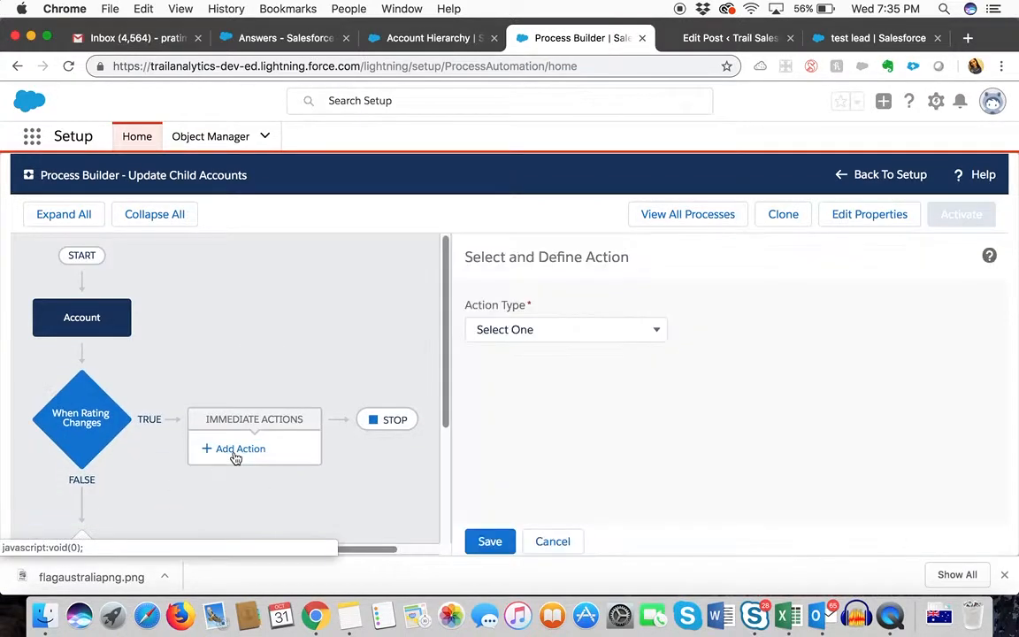
click(525, 334)
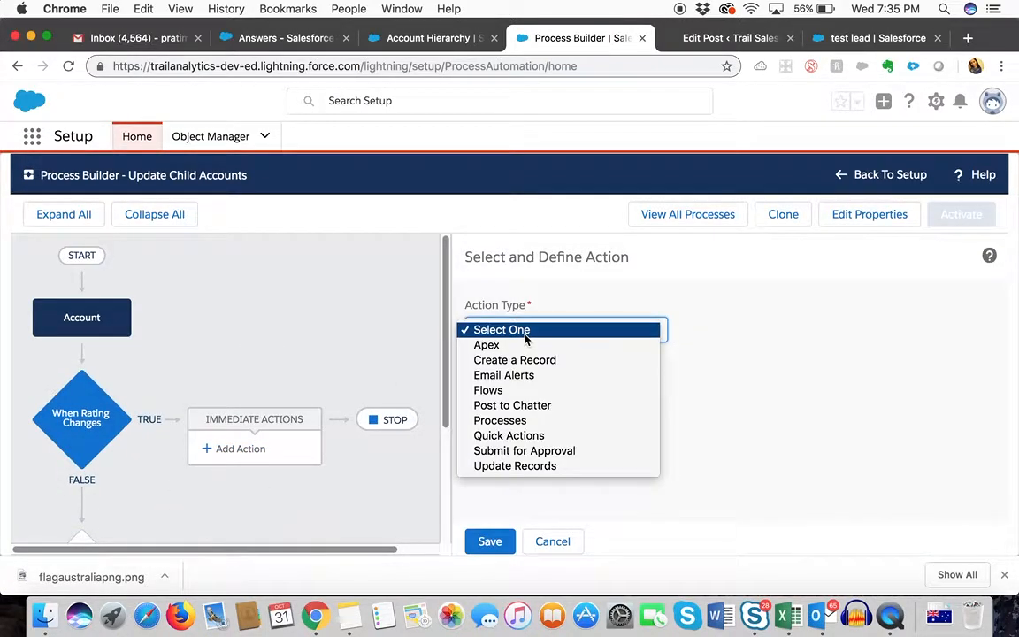
click(530, 464)
click(525, 395)
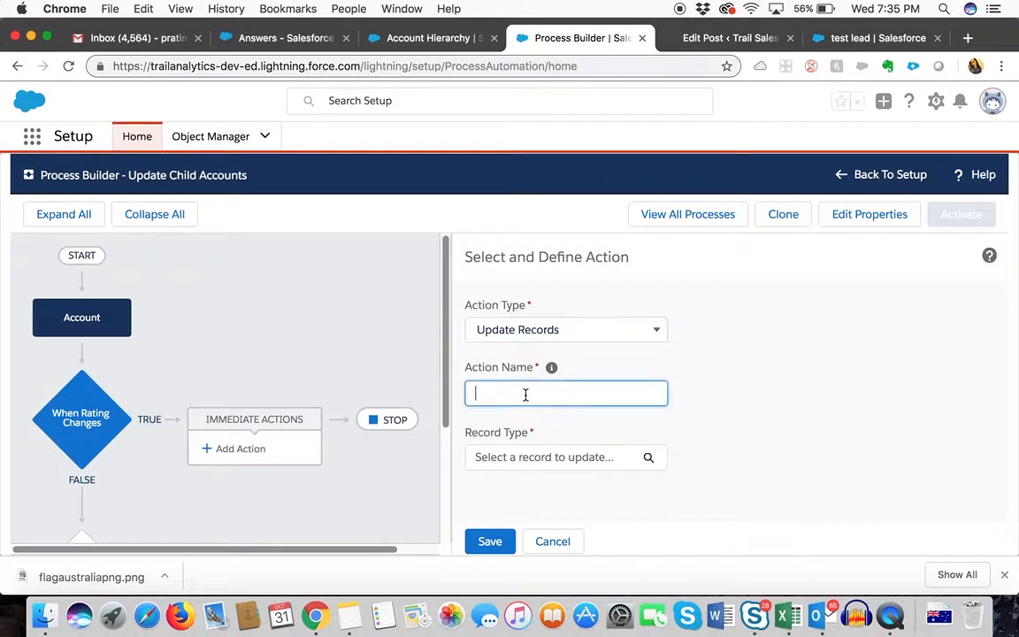
text(Update child accounts)
Choose the ChildAccounts records related to the Account as the records to update
click(548, 457)
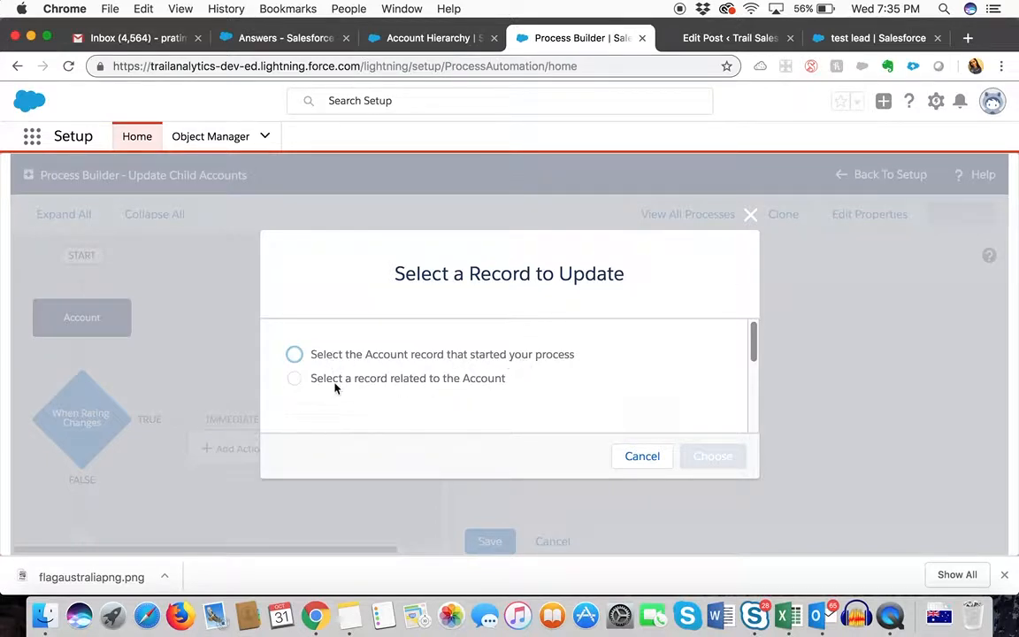
click(294, 379)
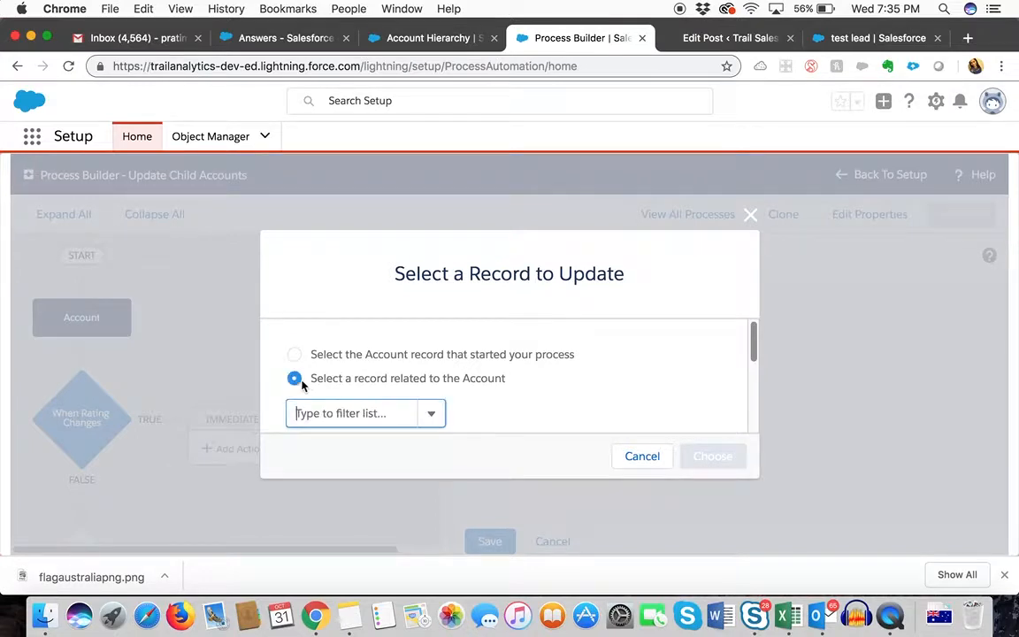
click(364, 415)
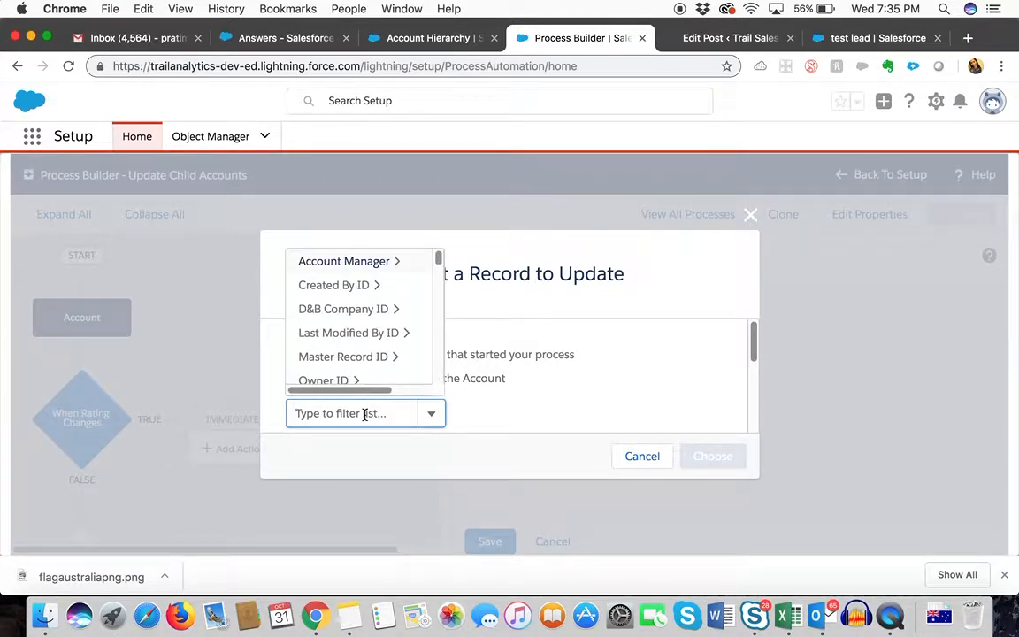
text(ch)
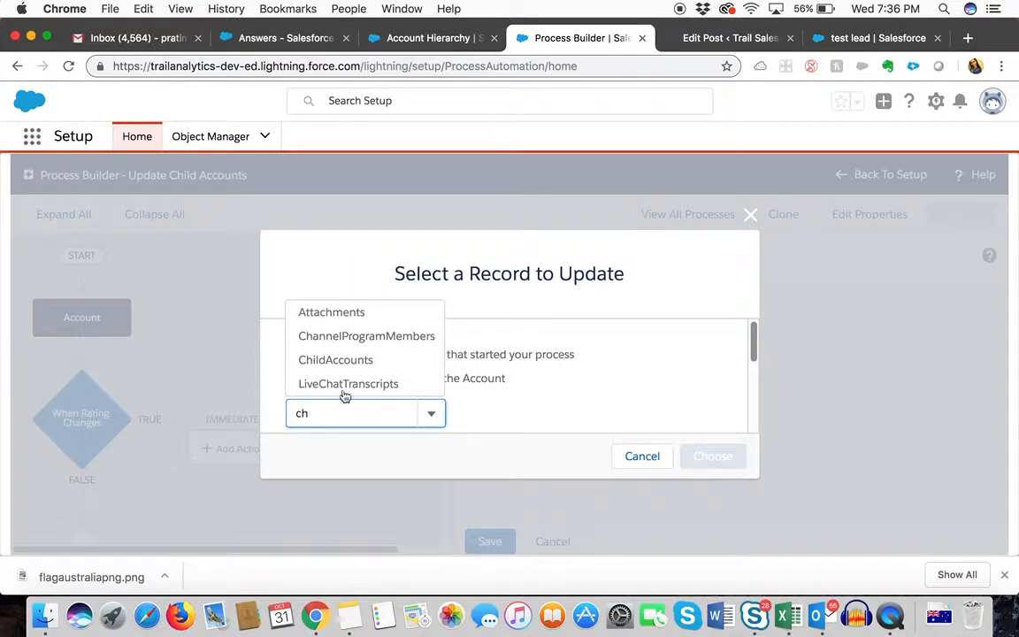
click(335, 360)
click(731, 458)
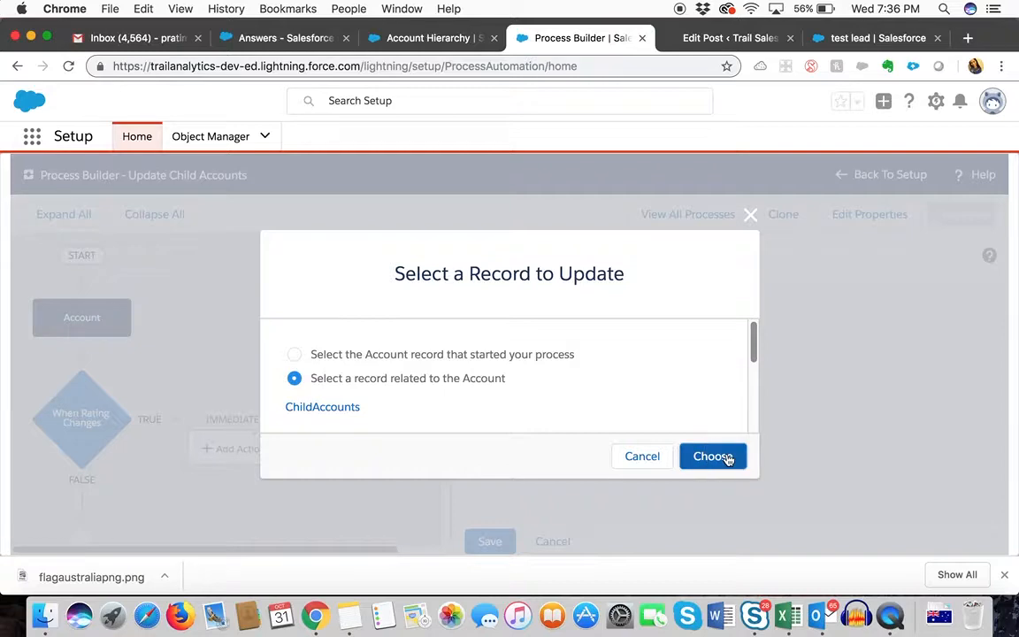
Restrict the update to records meeting all conditions, with Account Source equal to the picklist value Web
scroll(689, 436, down, 1)
scroll(689, 436, down, 3)
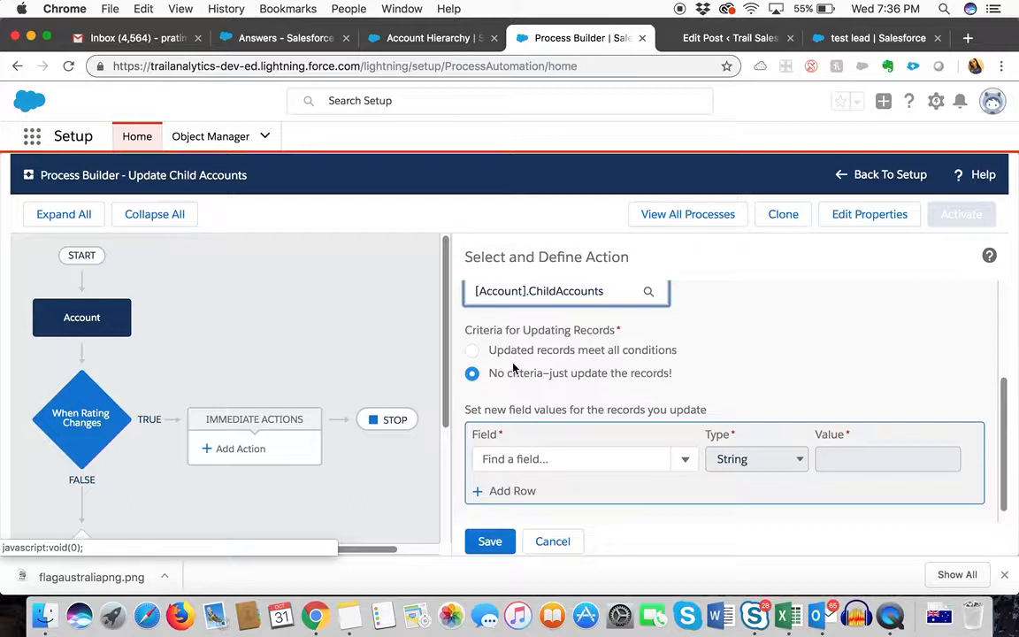
click(471, 350)
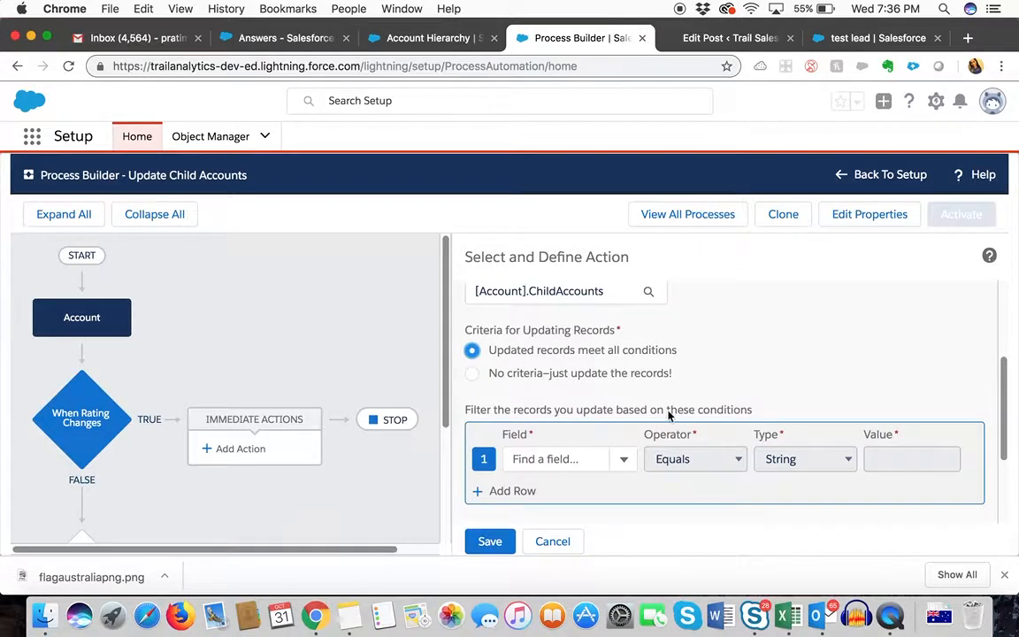
scroll(668, 415, down, 1)
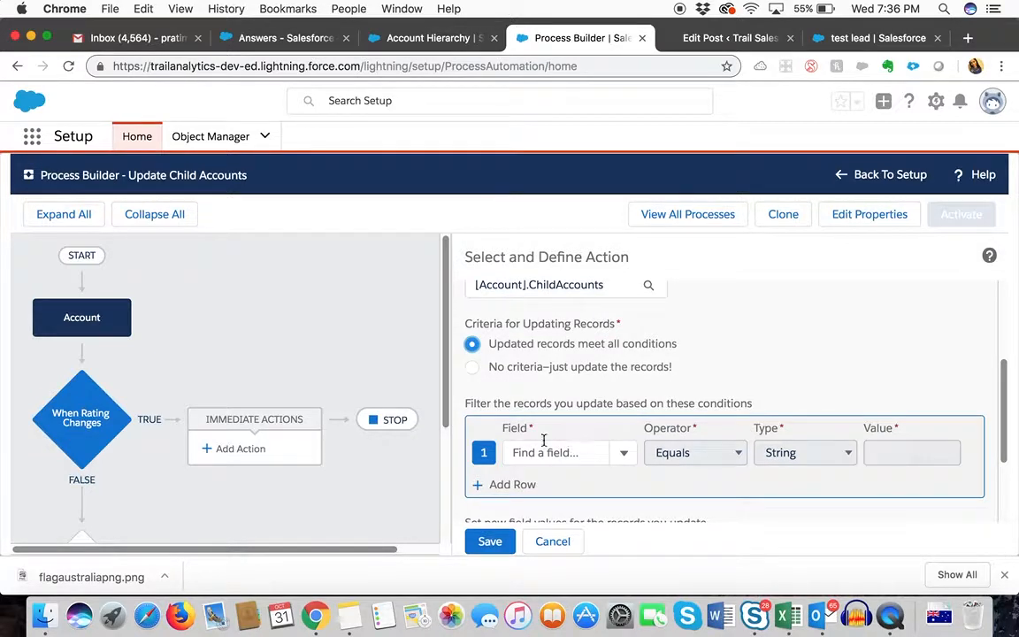
click(578, 452)
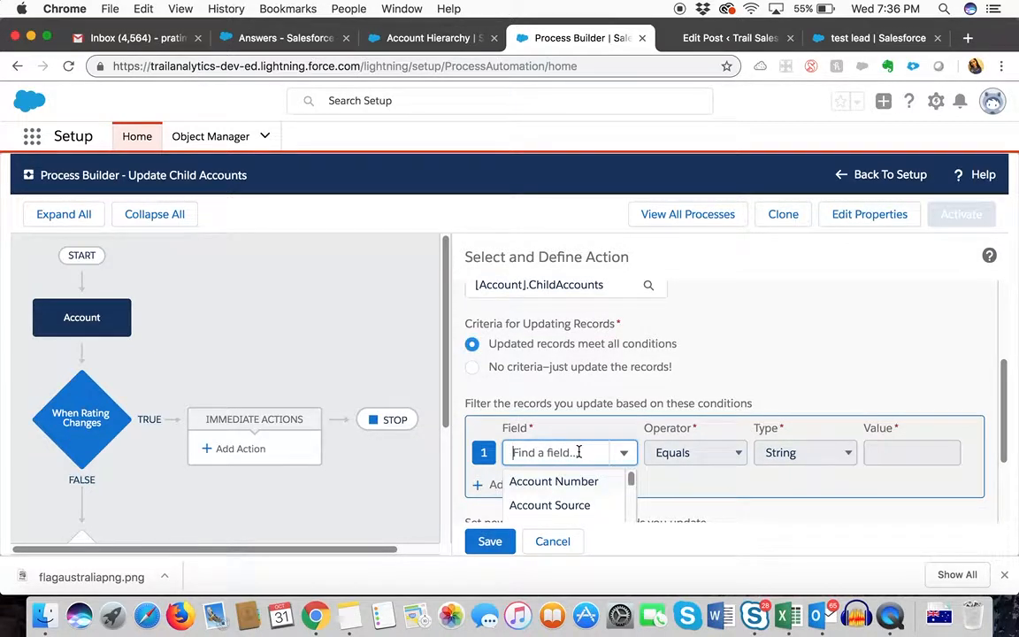
text(ac)
click(583, 504)
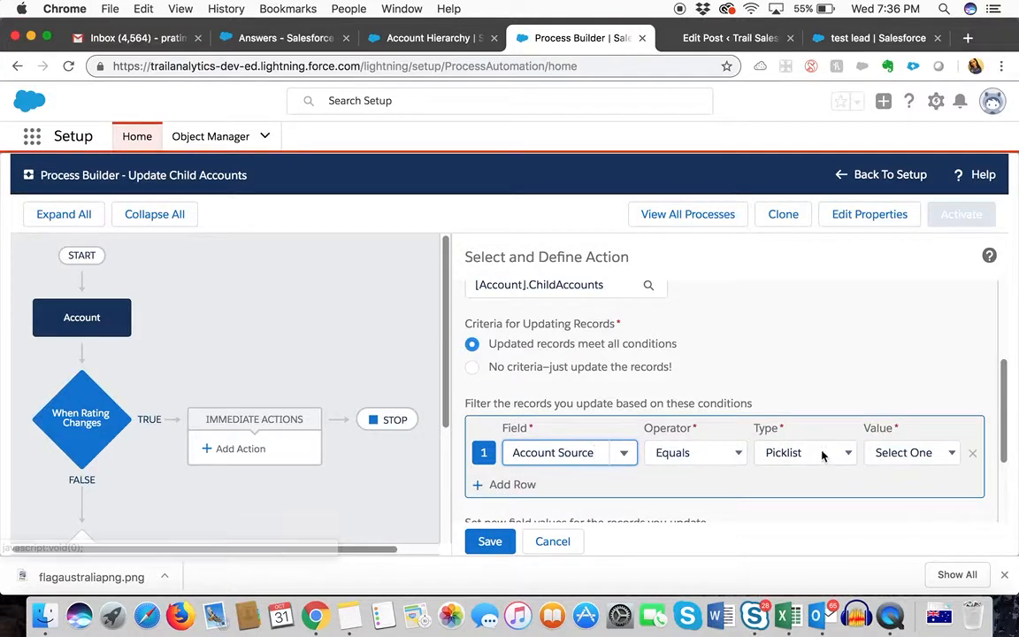
click(887, 460)
click(884, 467)
scroll(845, 450, down, 1)
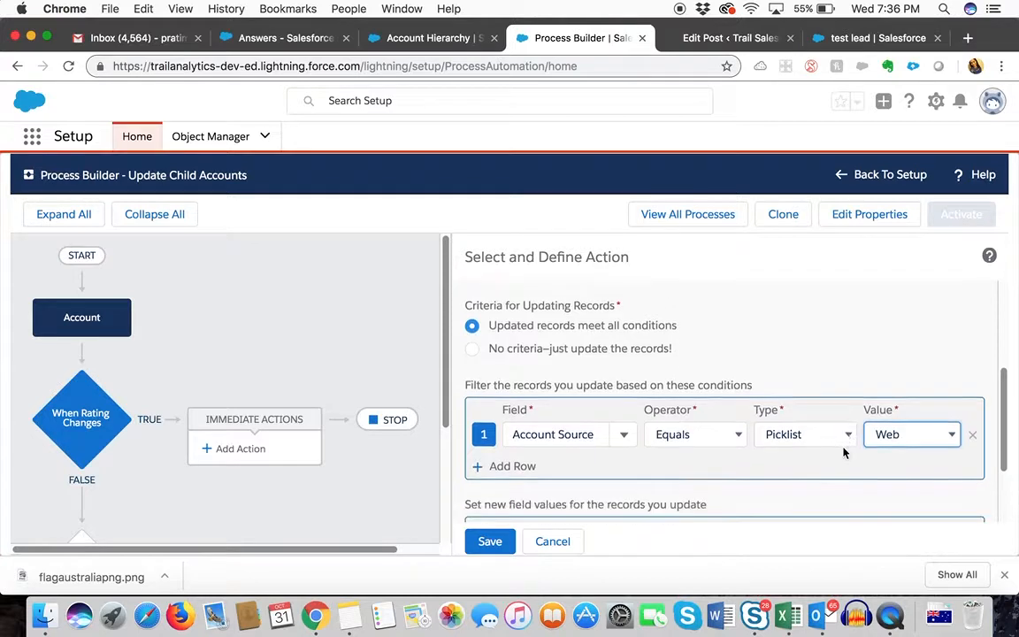
Add a second filter condition for the updated records, using the Account Rating field
click(485, 461)
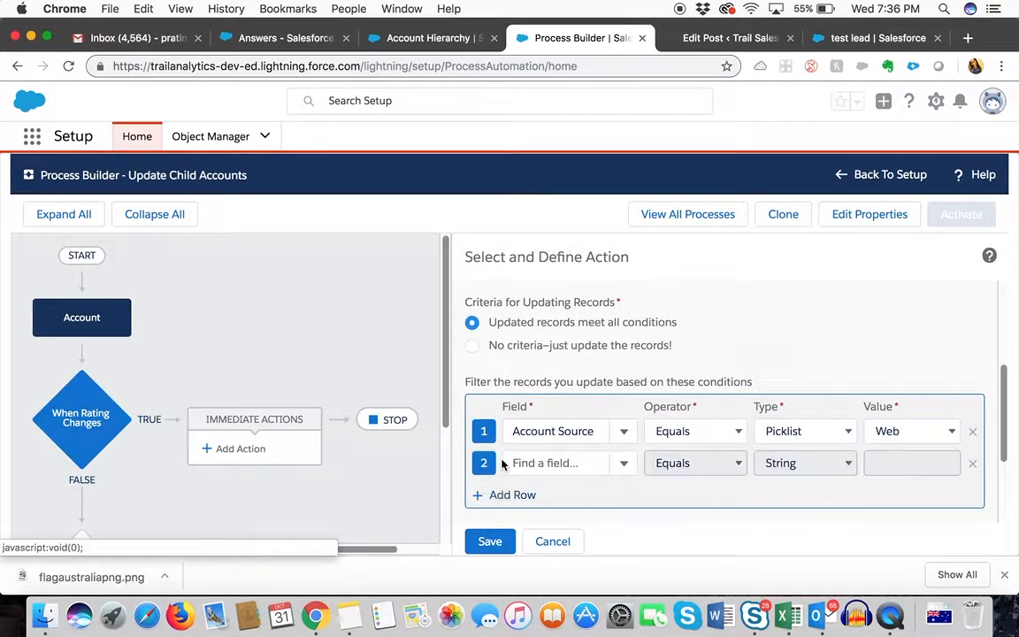
click(592, 464)
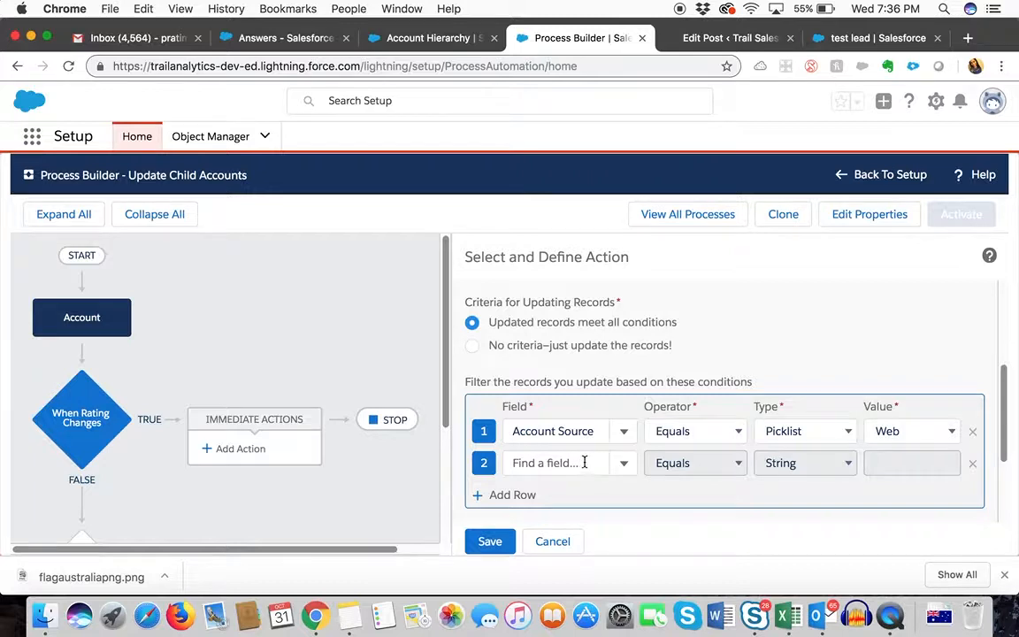
text(rati)
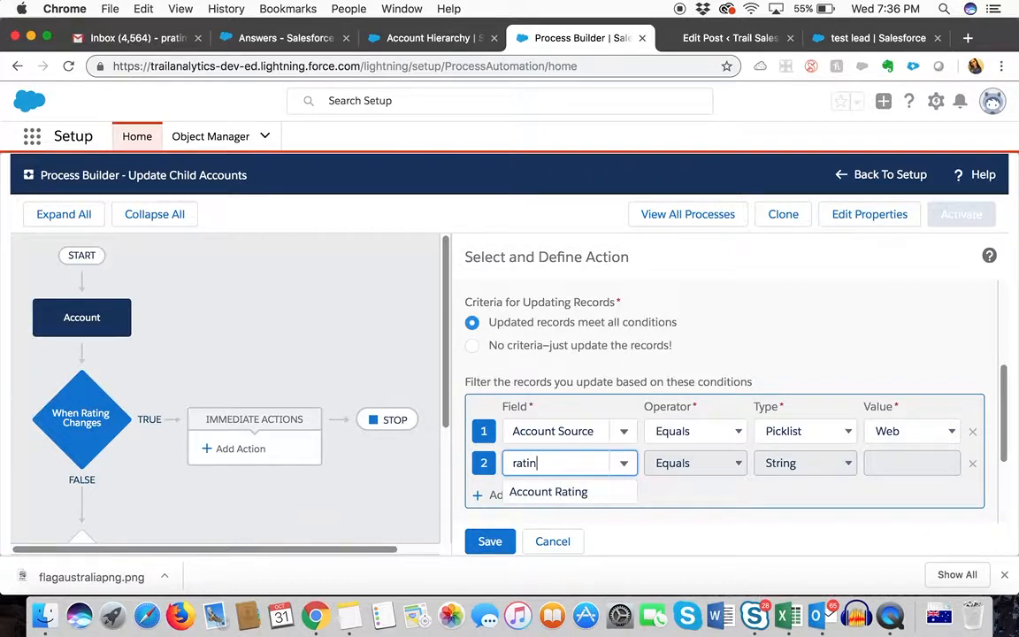
text(n)
click(589, 491)
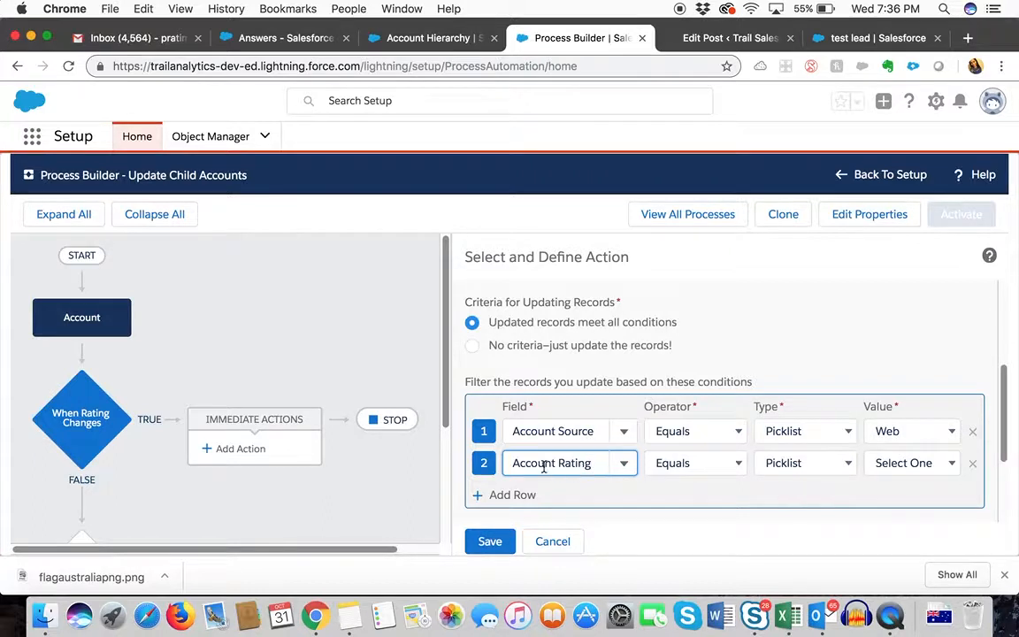
Set the Account Rating condition to equal a field reference to the triggering Account's Account Rating
click(774, 463)
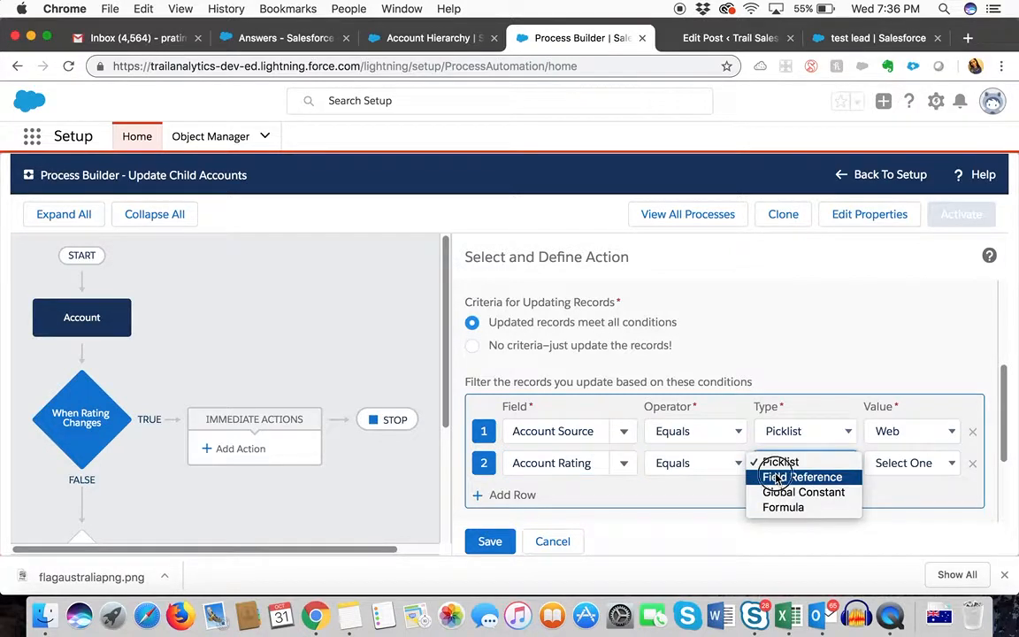
click(775, 477)
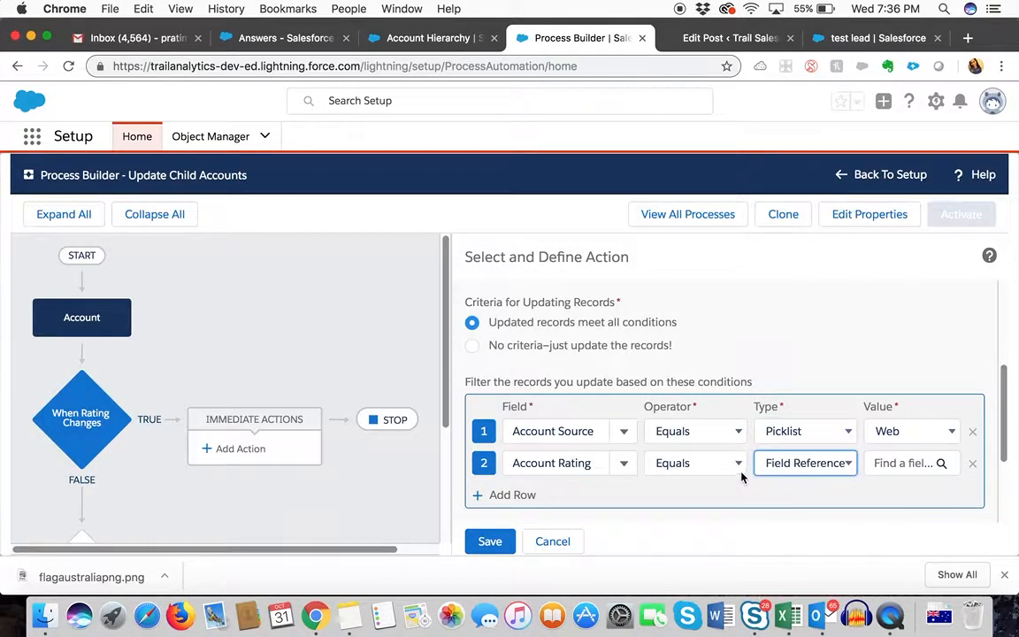
click(899, 464)
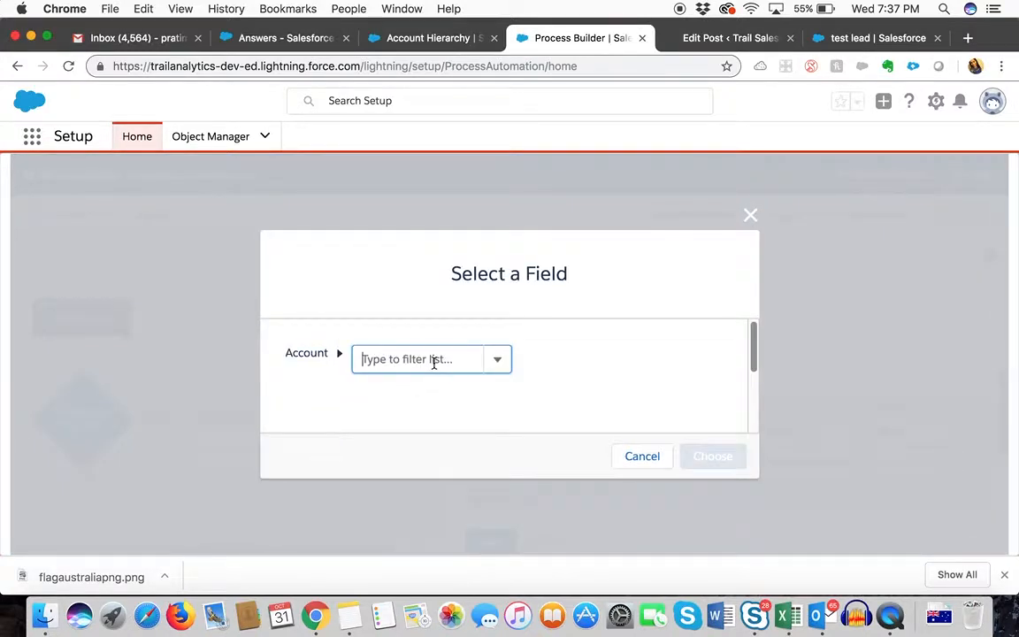
text(acco)
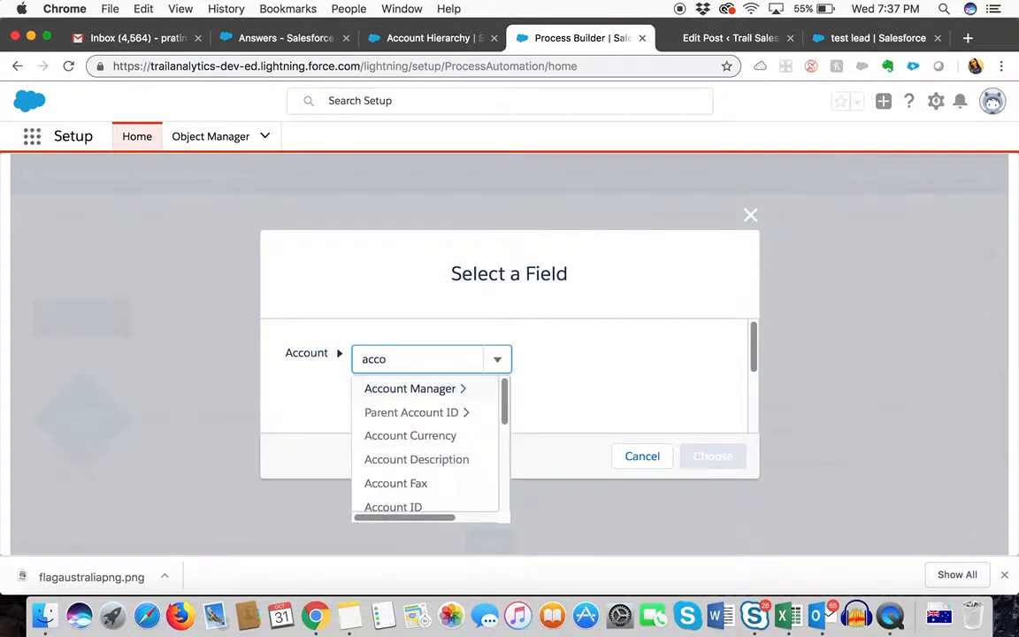
scroll(430, 434, down, 1)
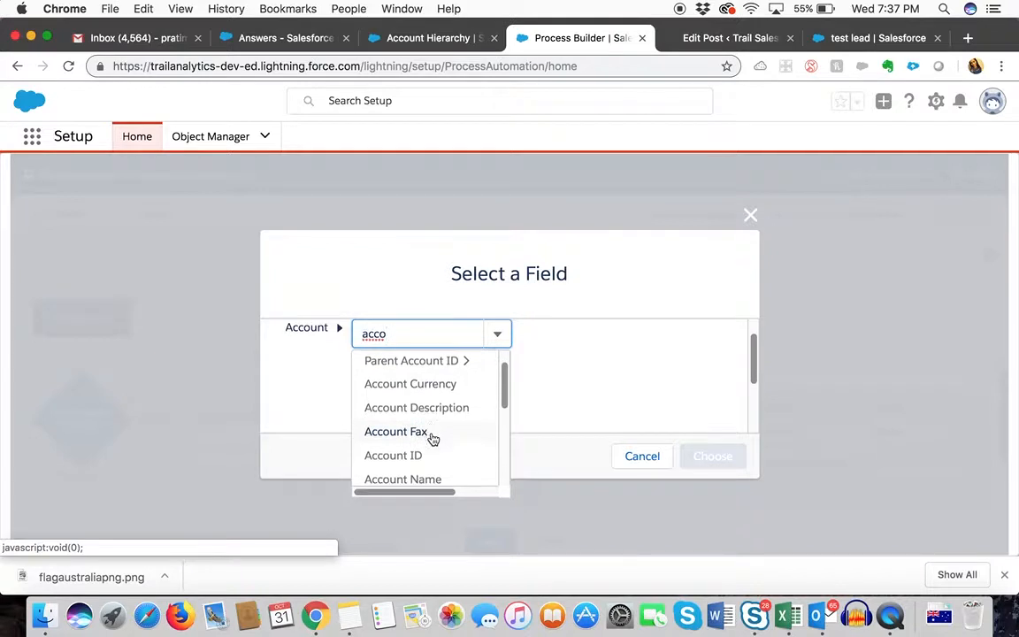
scroll(438, 438, up, 1)
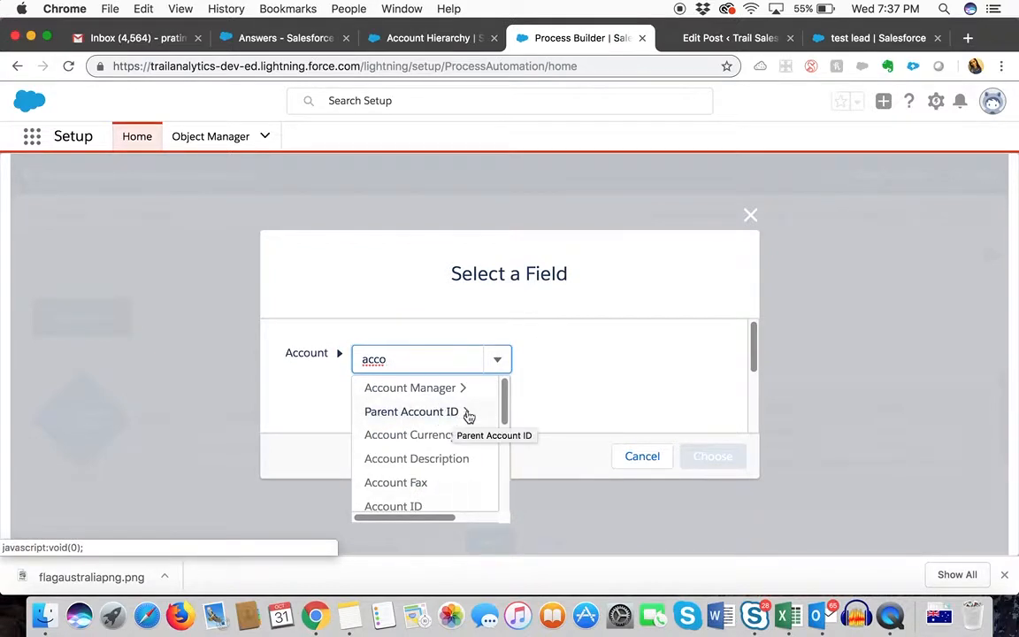
mouse_move(504, 409)
mouse_down()
mouse_move(504, 427)
mouse_move(504, 405)
mouse_up()
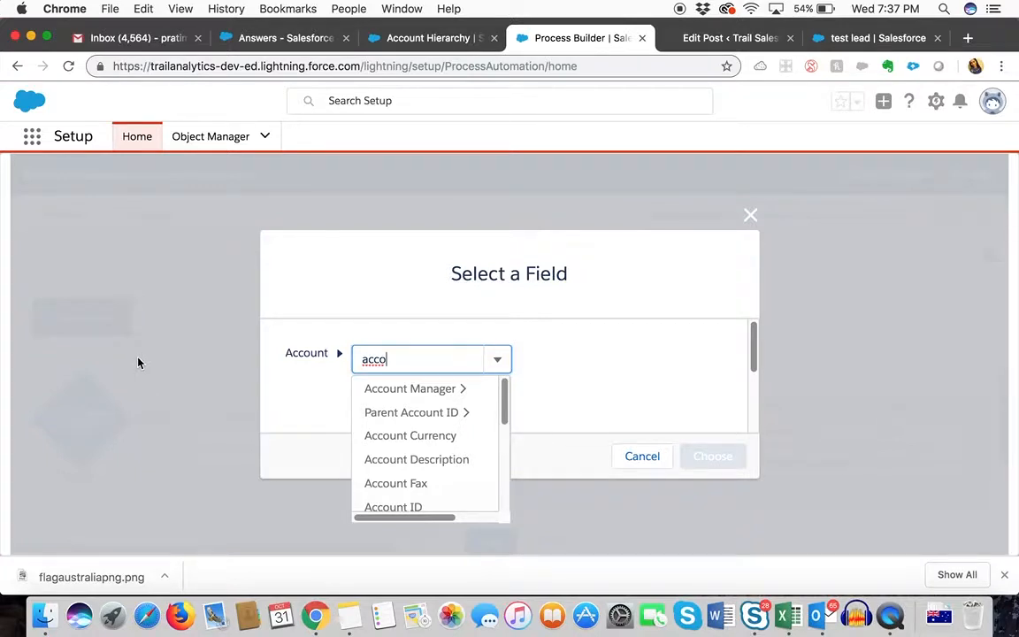
key(BackSpace)
key(BackSpace)
key(BackSpace)
key(BackSpace)
text(rat)
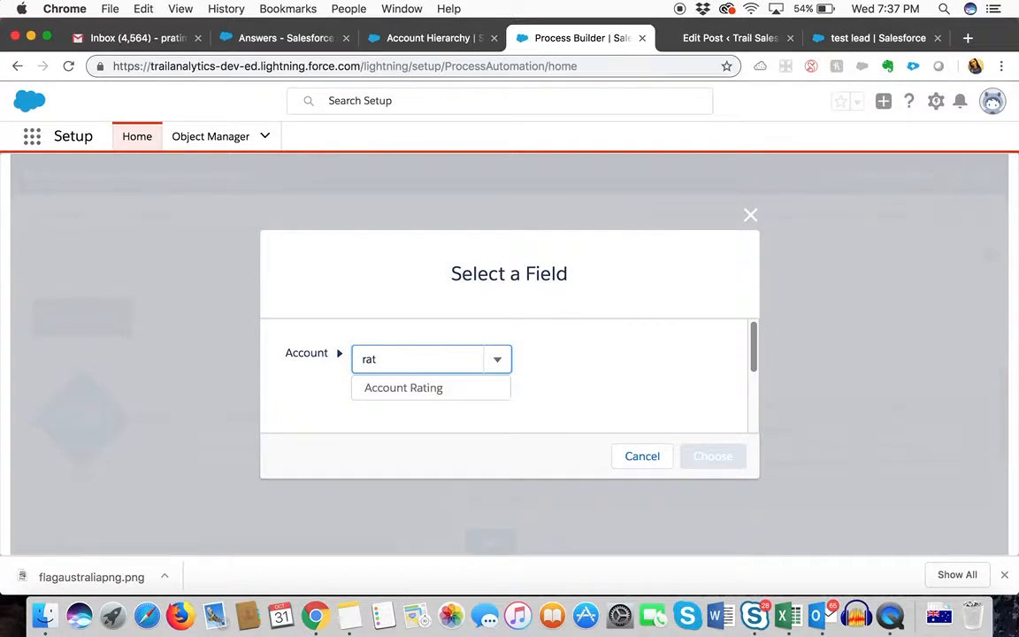
click(417, 387)
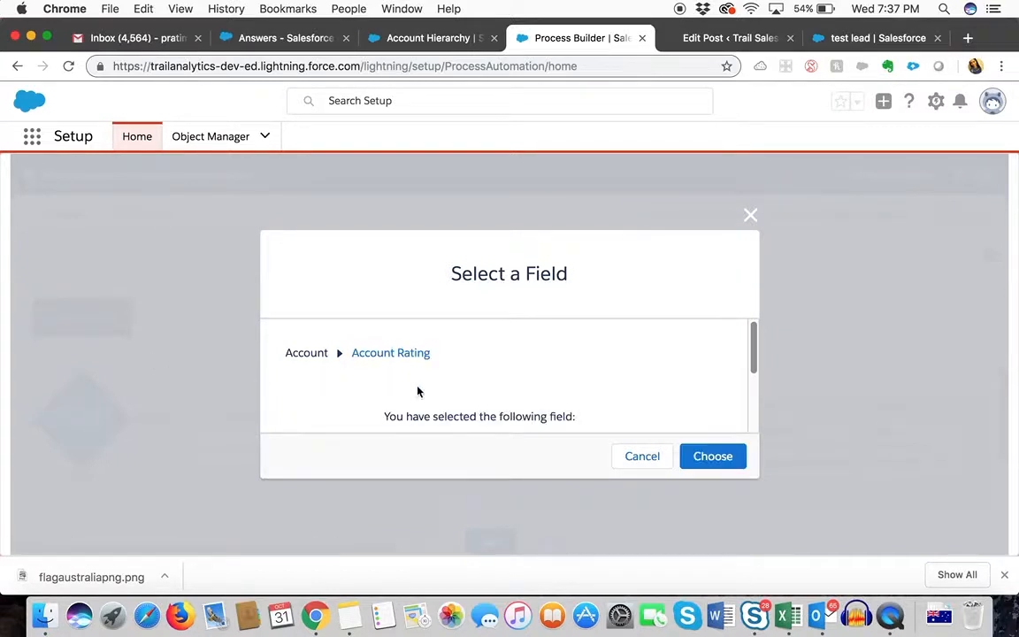
click(693, 452)
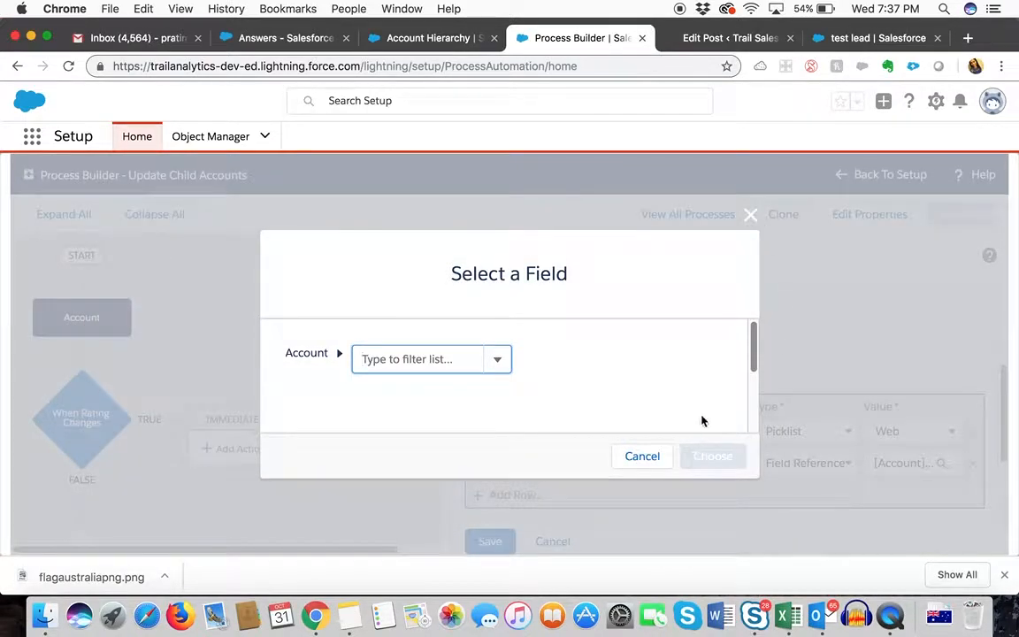
Choose Account Rating again in the reopened field selection for the second condition's value
click(459, 358)
text(ra)
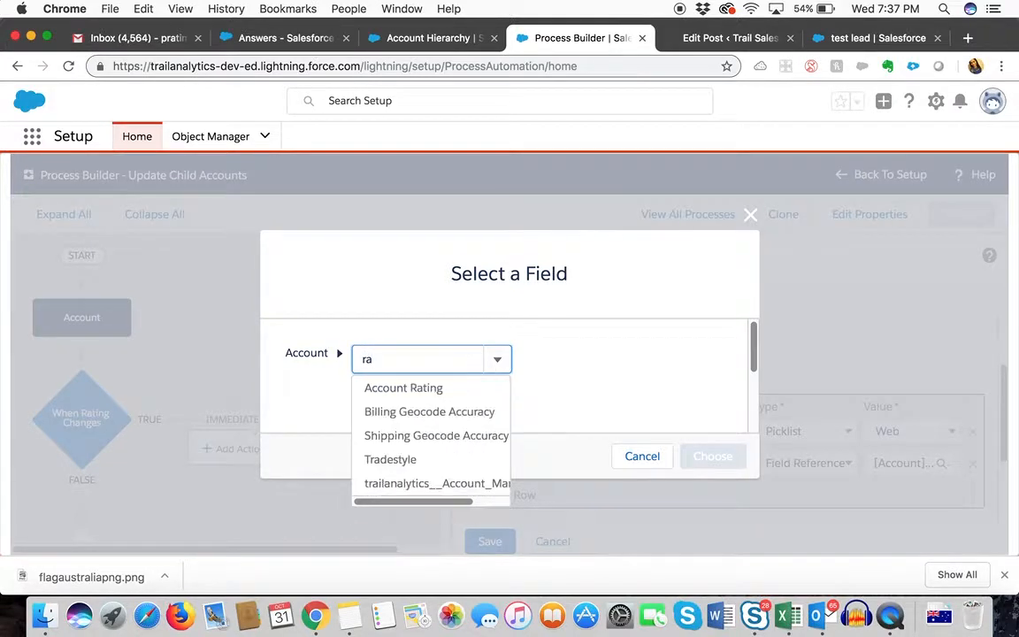
text(ti)
click(430, 389)
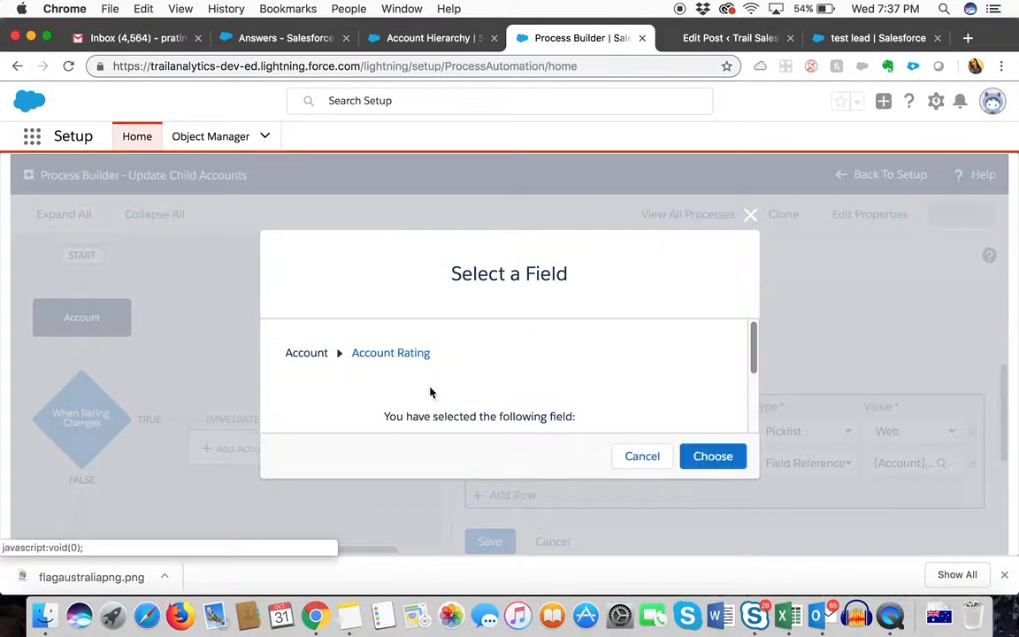
click(716, 460)
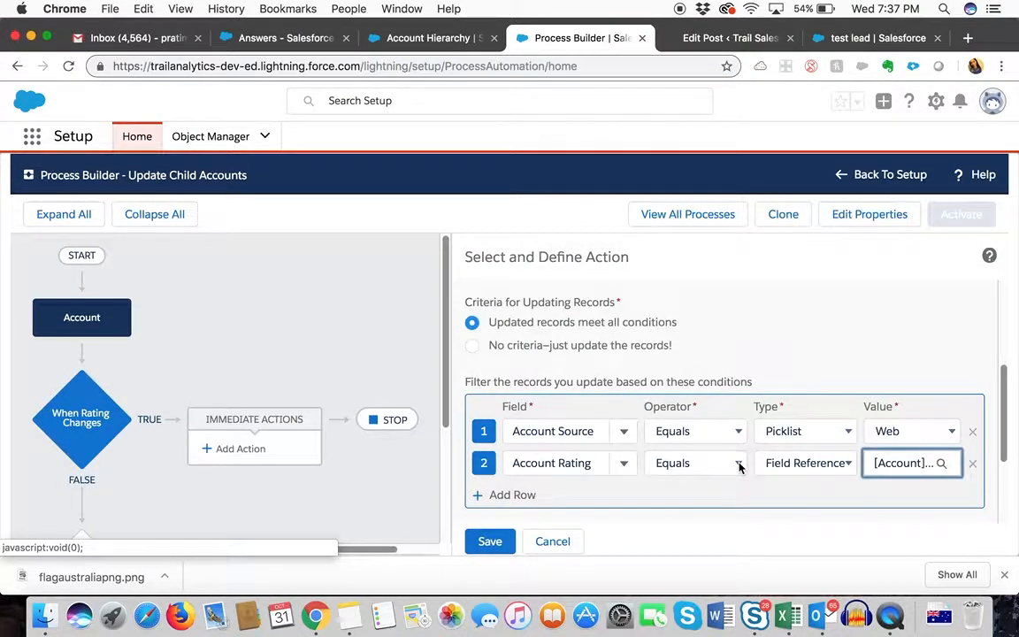
Make the second condition require that Account Rating does not equal a field reference to the triggering Account's Account Rating
click(739, 464)
click(732, 475)
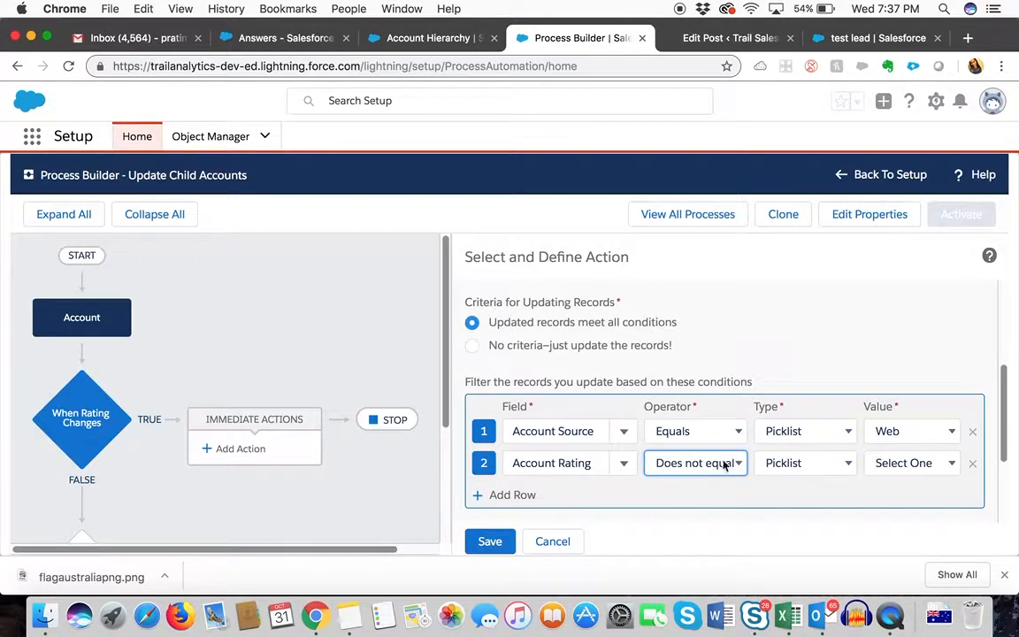
click(792, 463)
click(792, 475)
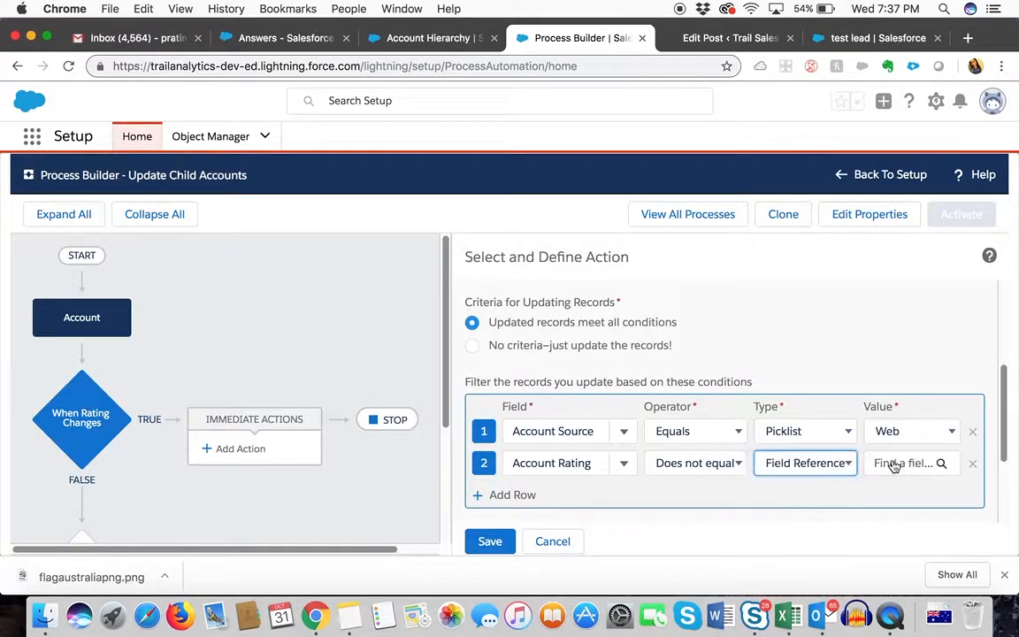
click(893, 464)
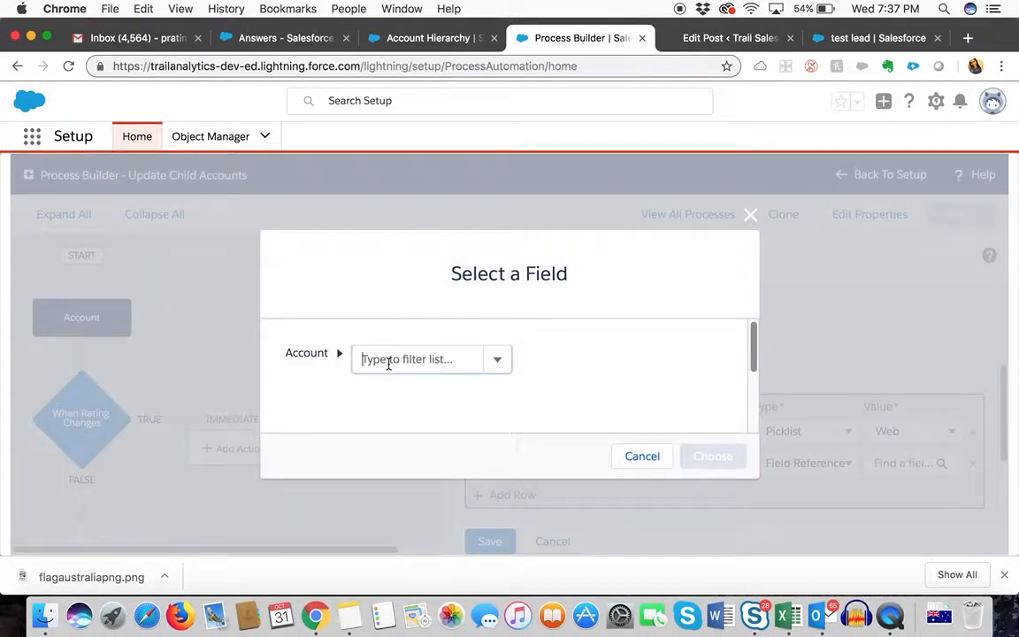
click(387, 360)
text(acc)
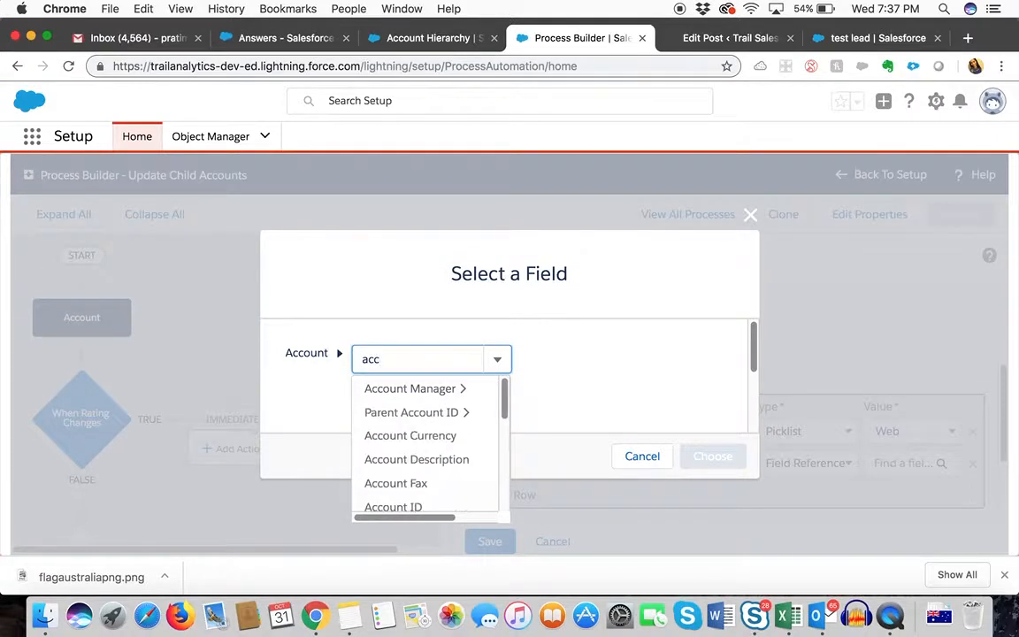
scroll(417, 439, down, 5)
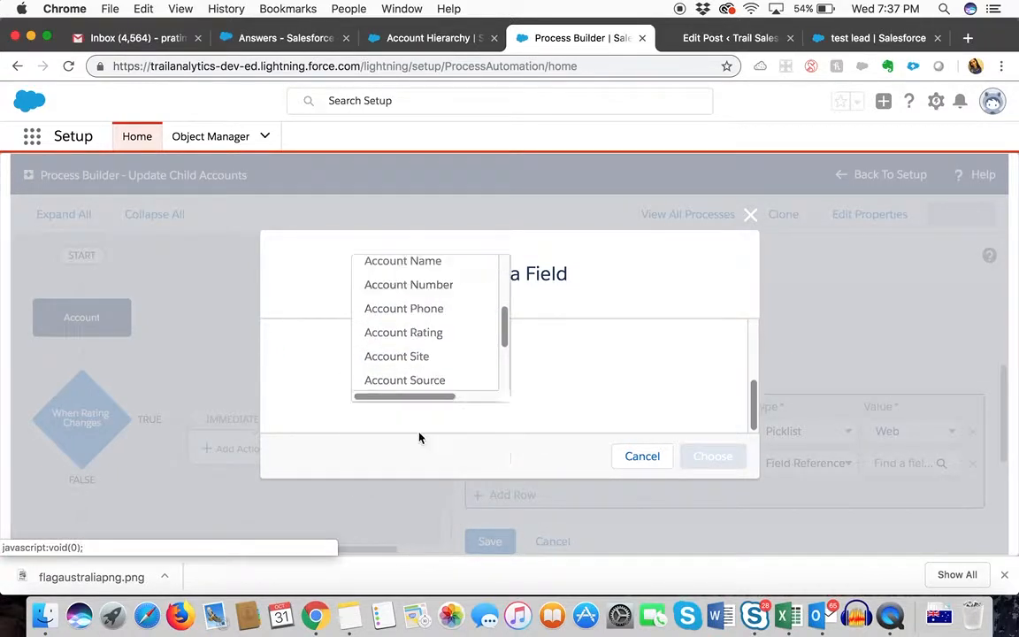
click(429, 343)
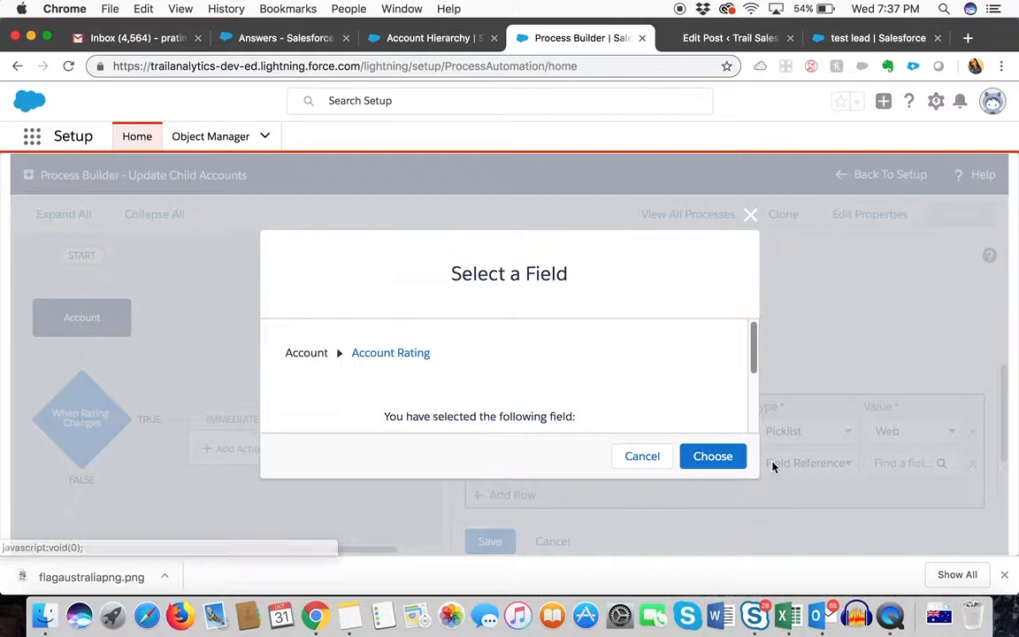
click(713, 455)
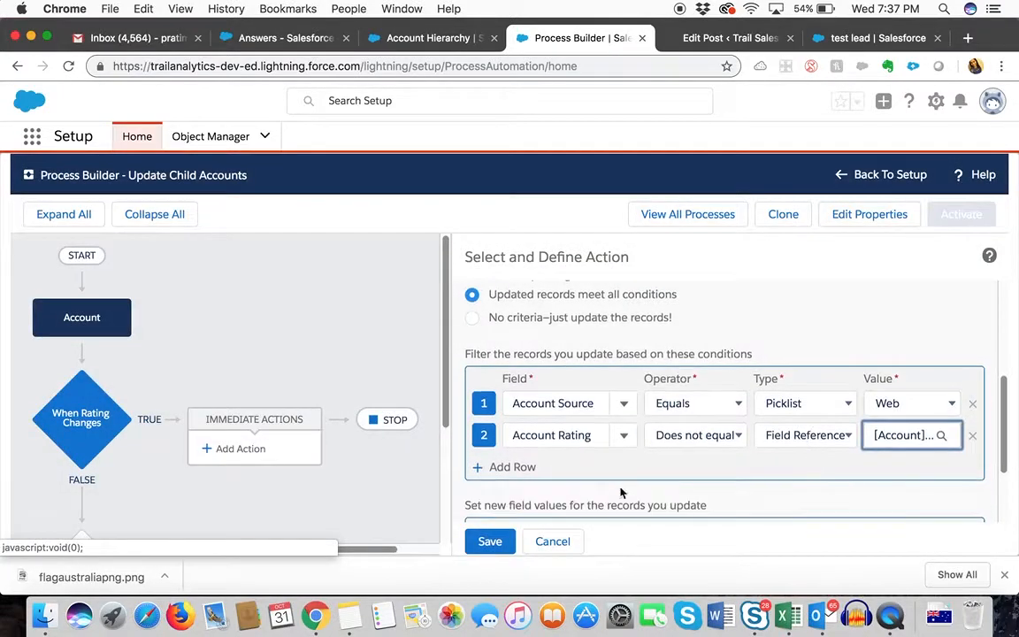
Set the updated records' Account Rating to the field reference [Account].Rating under the new field values
scroll(556, 433, down, 2)
scroll(601, 455, down, 1)
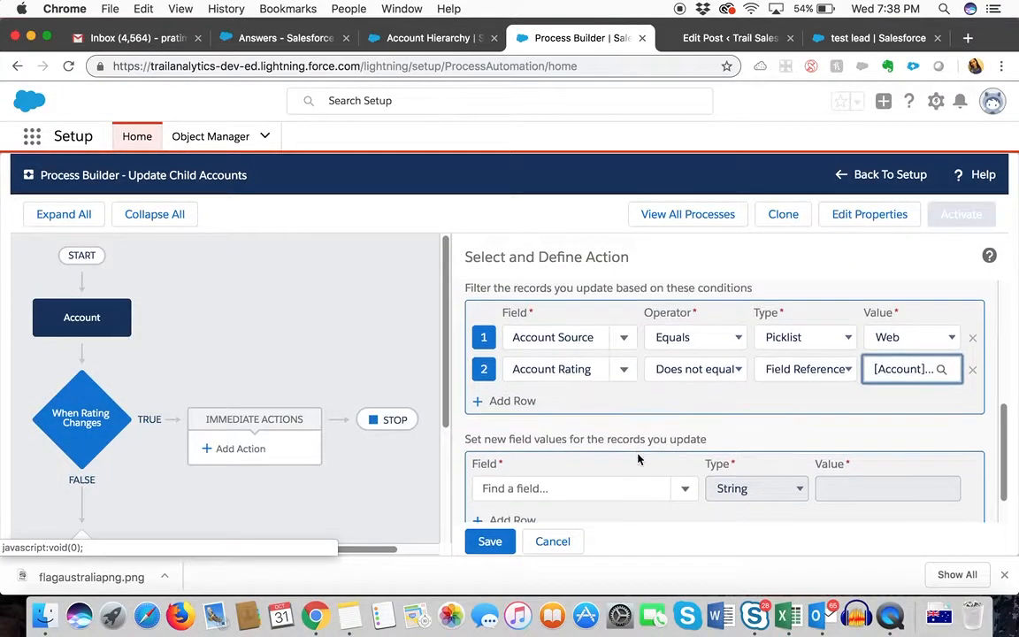
click(605, 488)
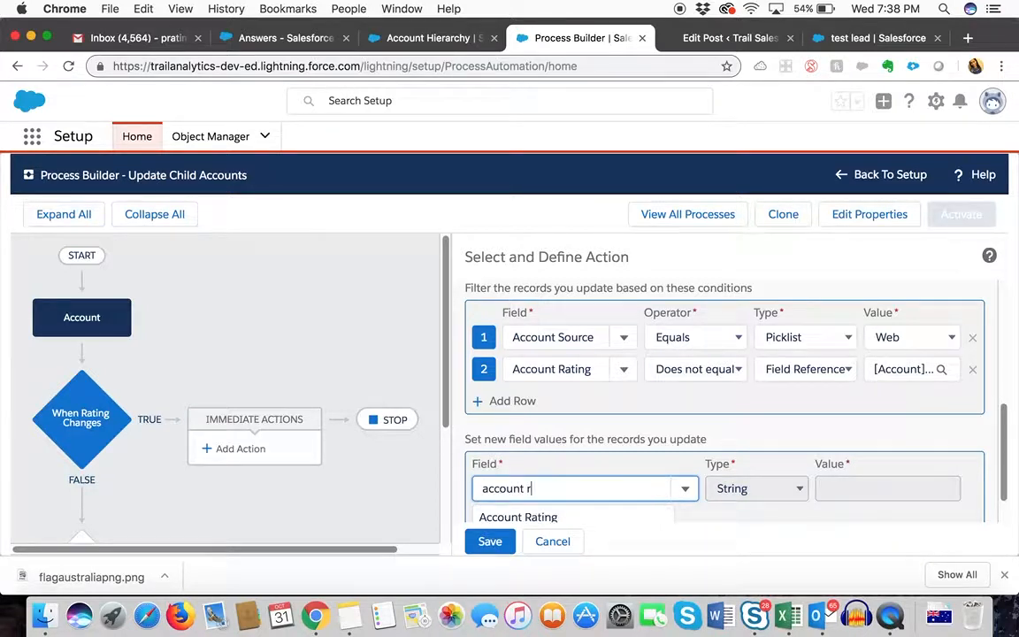
click(601, 517)
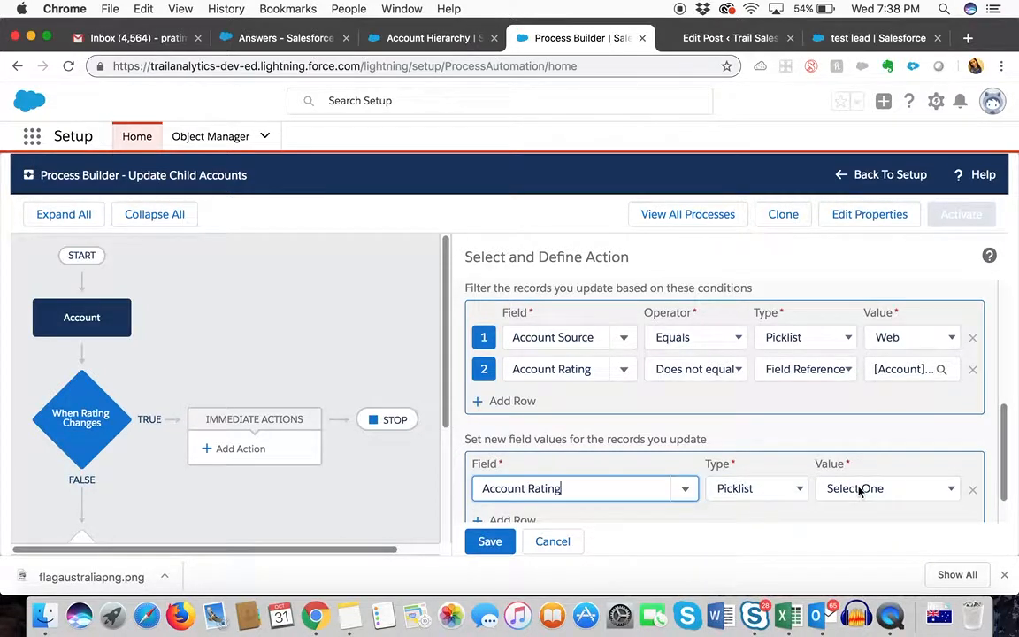
click(765, 489)
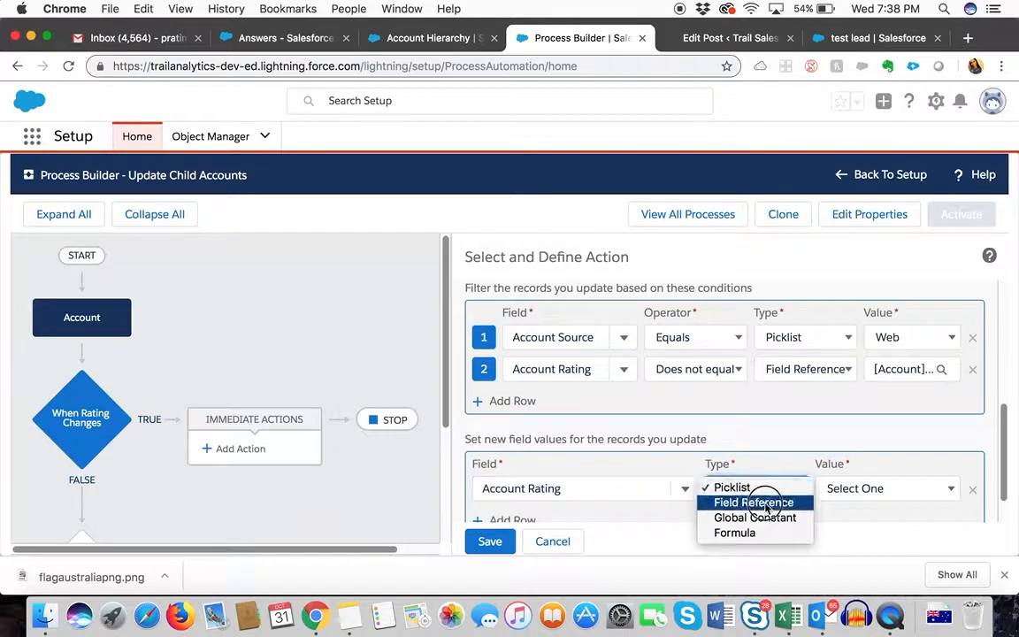
click(760, 499)
click(866, 493)
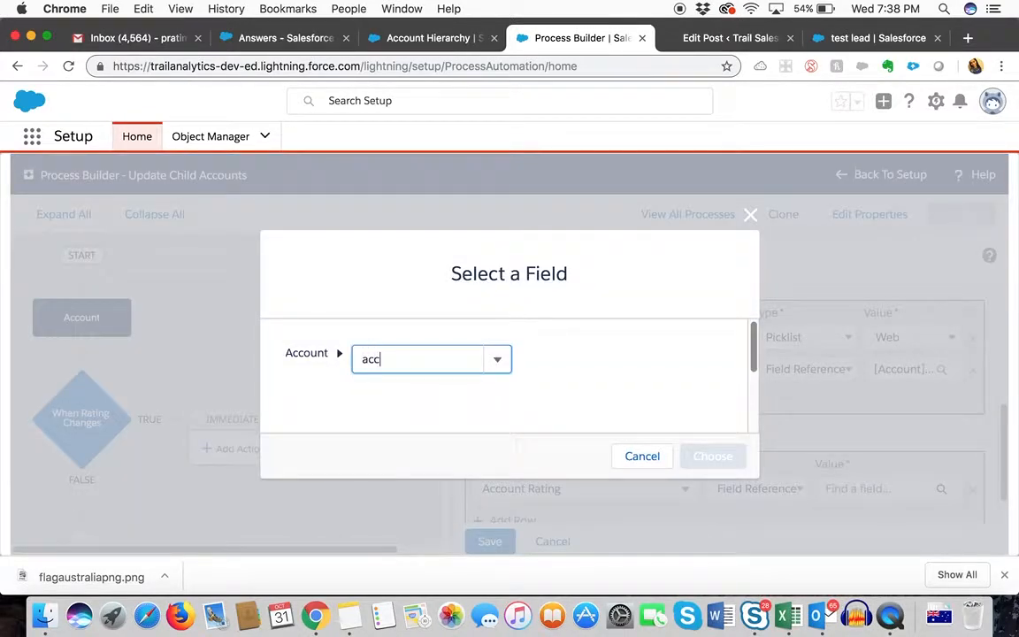
text(account r)
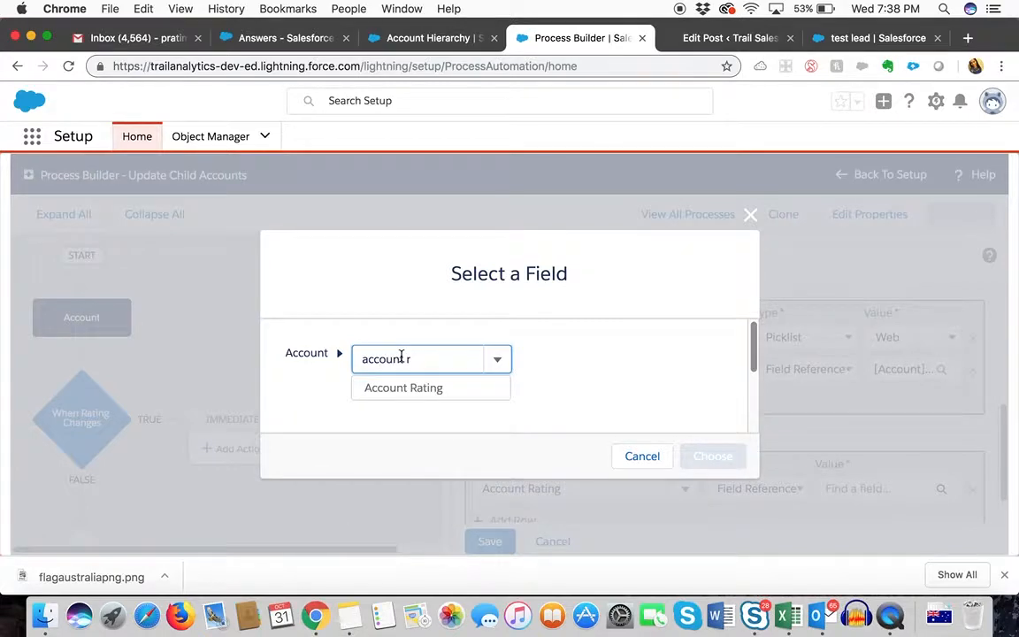
click(409, 387)
click(713, 455)
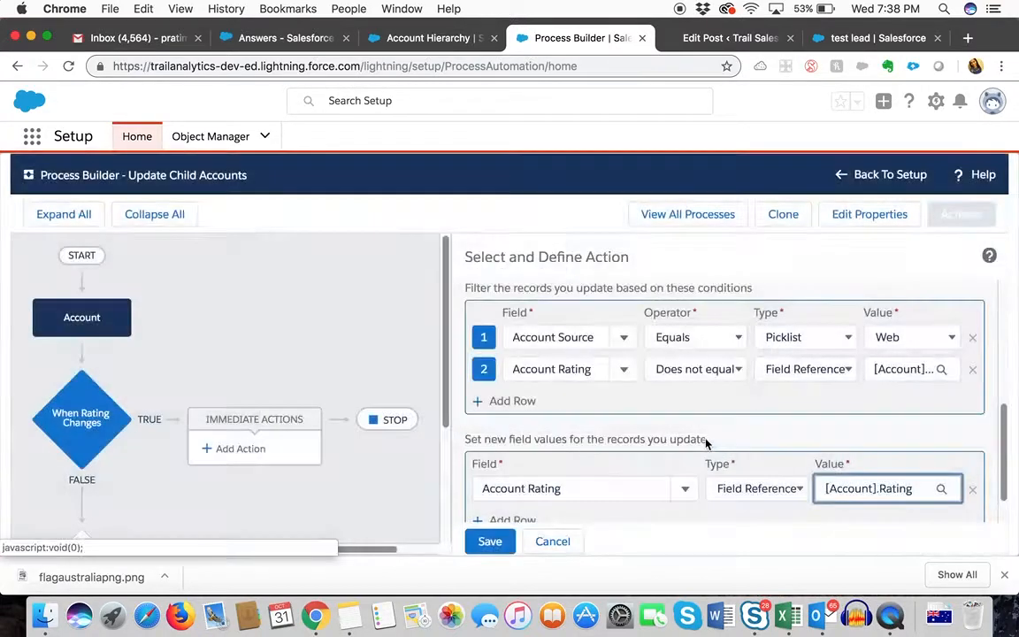
scroll(633, 395, down, 3)
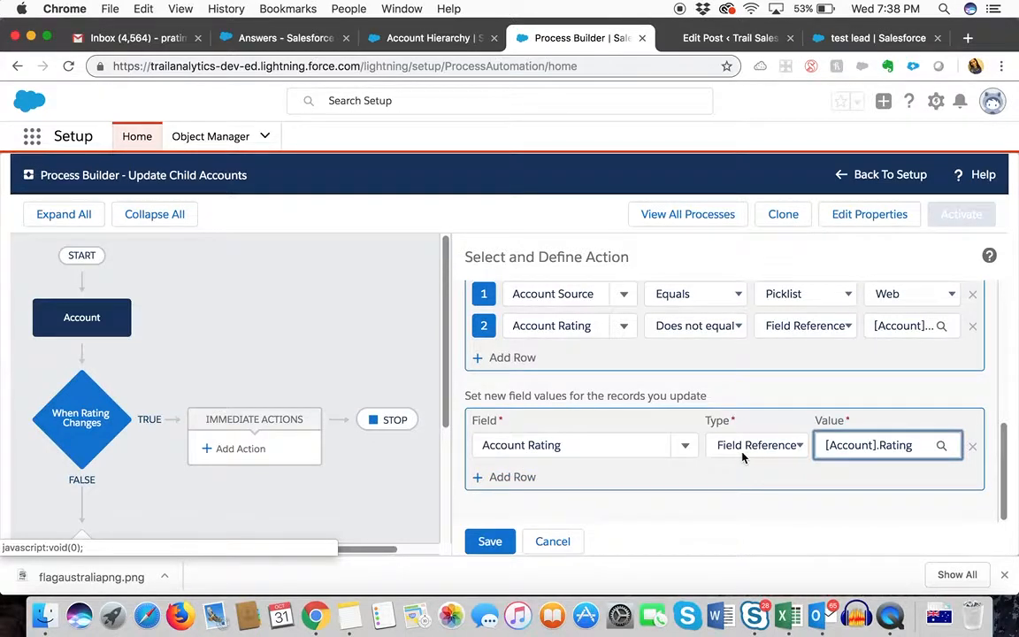
scroll(751, 447, up, 1)
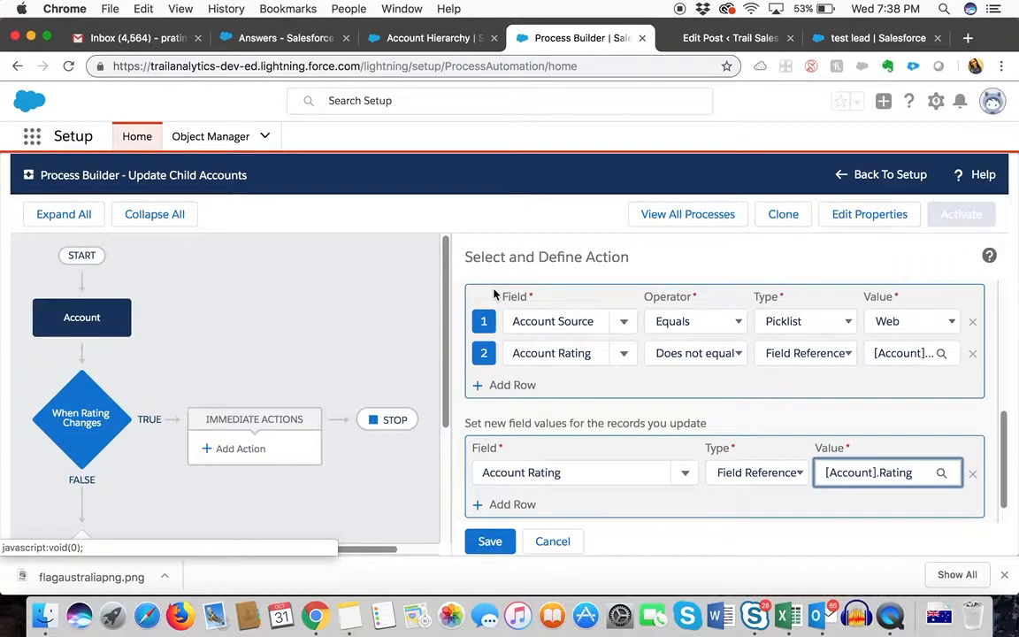
scroll(973, 380, up, 2)
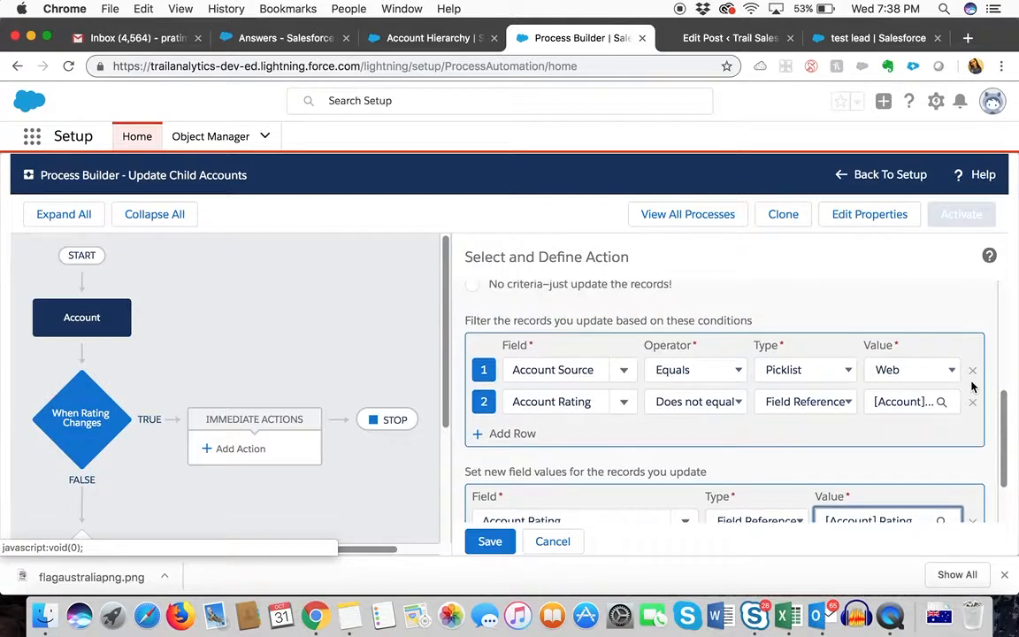
scroll(607, 339, up, 1)
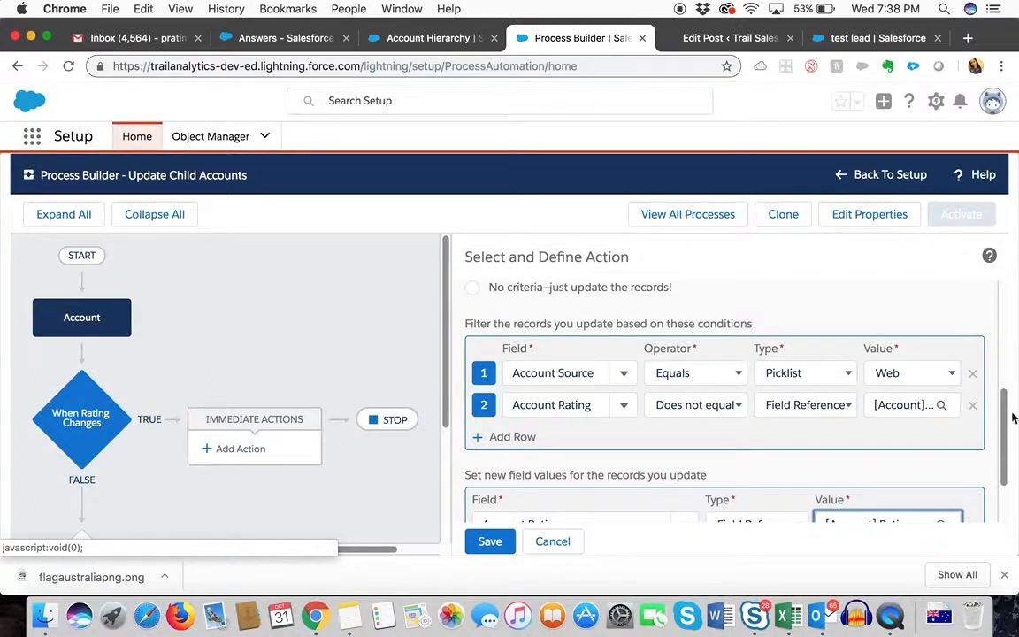
Save the child account update action and activate the Update Child Accounts process
mouse_move(1012, 417)
mouse_down()
mouse_move(1008, 428)
mouse_move(1013, 389)
mouse_move(1011, 437)
mouse_up()
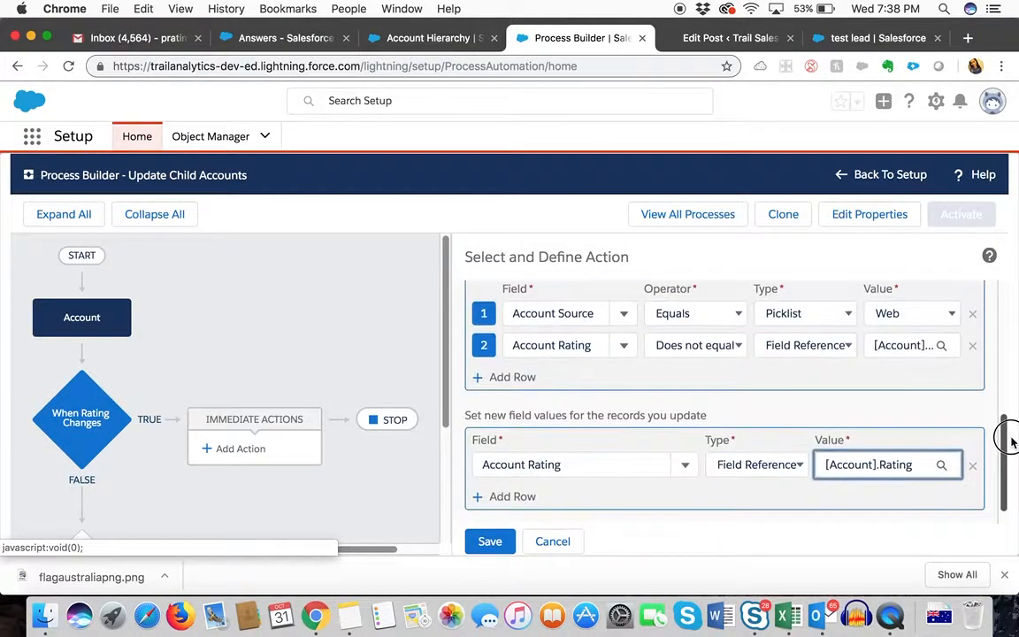
click(491, 542)
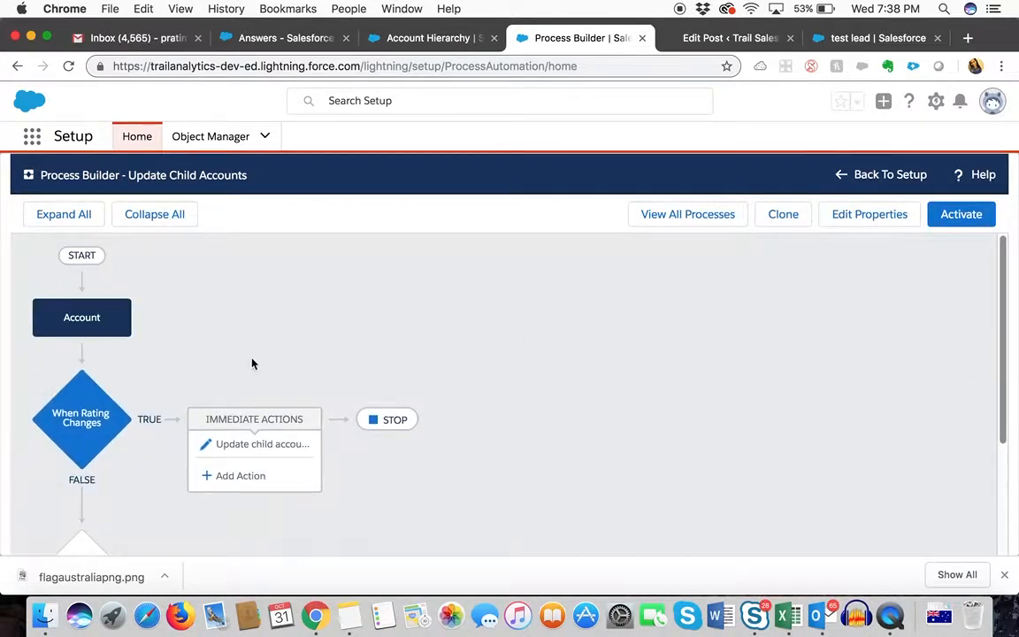
click(973, 217)
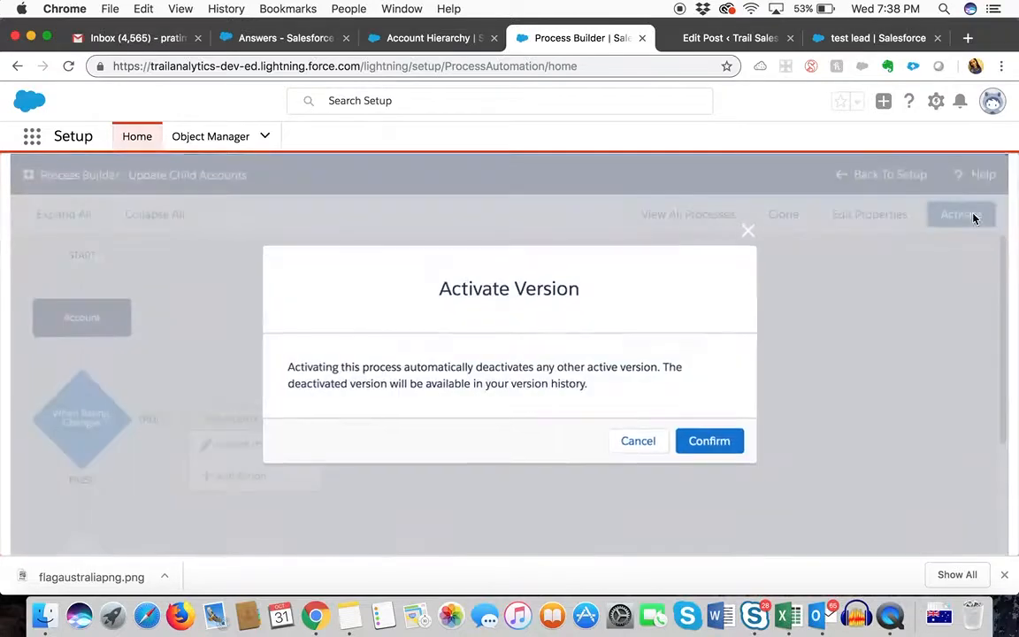
click(730, 440)
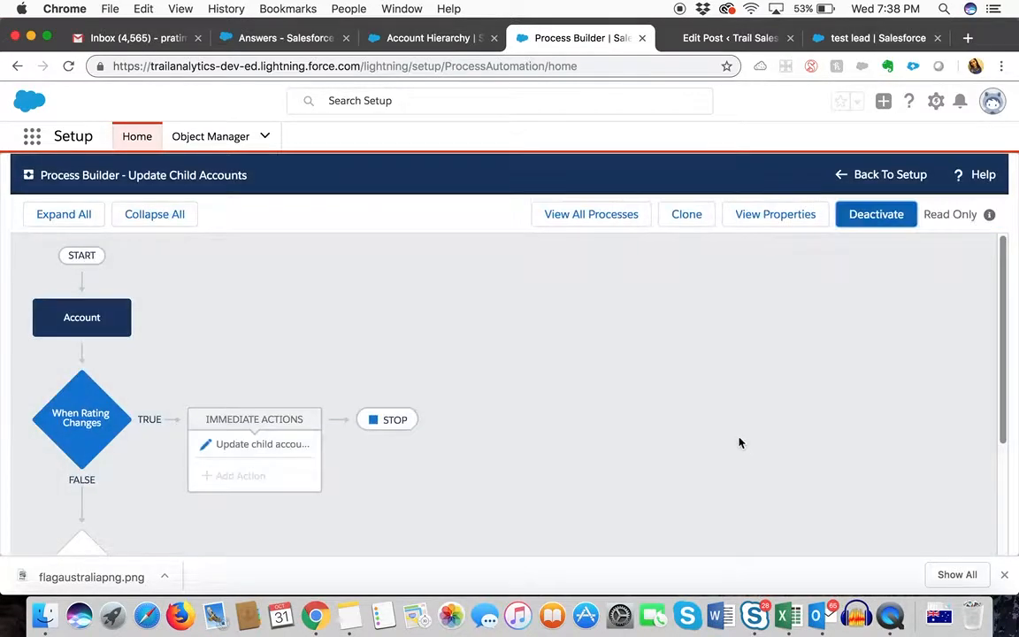
Switch to the account hierarchy, open the American Banking Corp. parent account's details and check its Rating
click(427, 40)
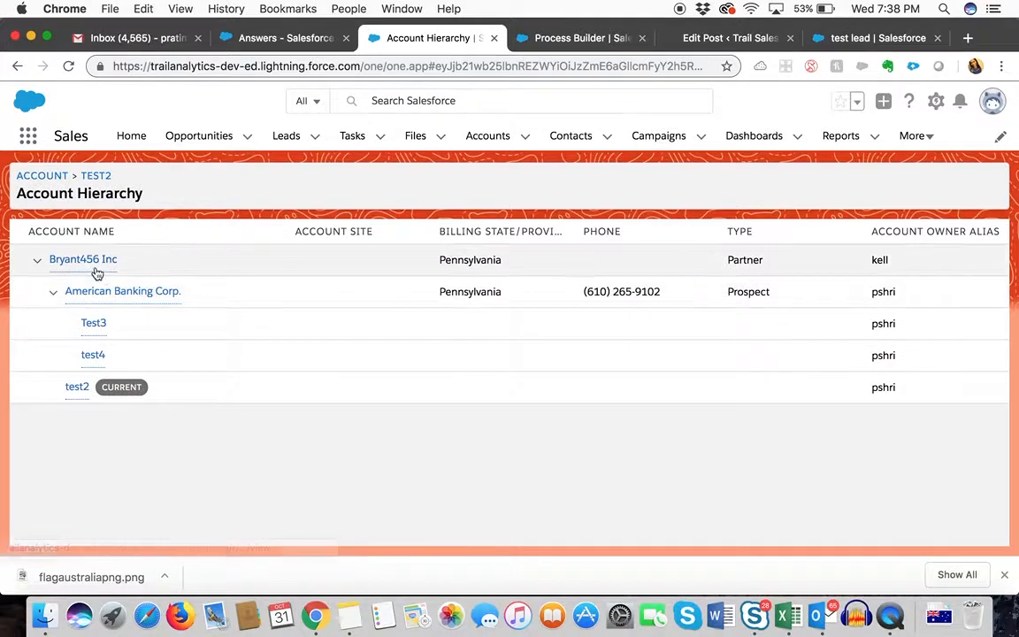
mouse_move(97, 269)
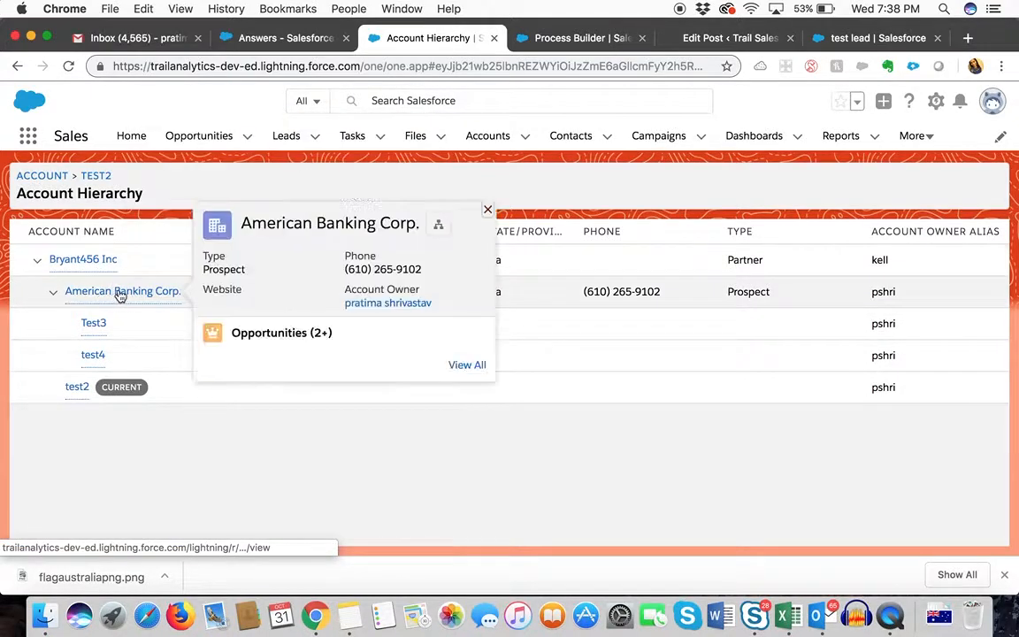
click(121, 292)
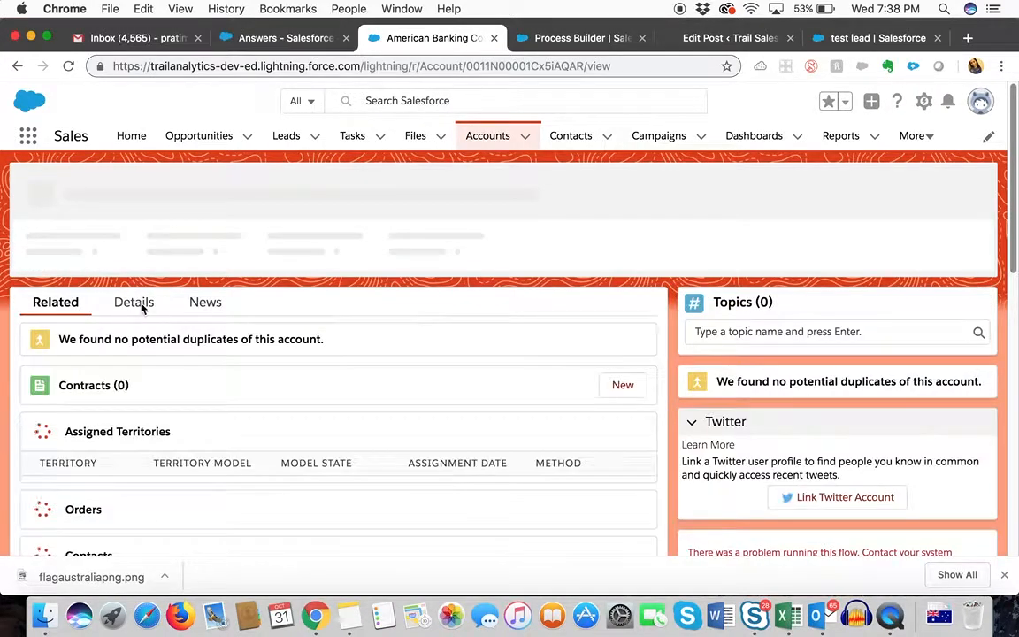
click(135, 303)
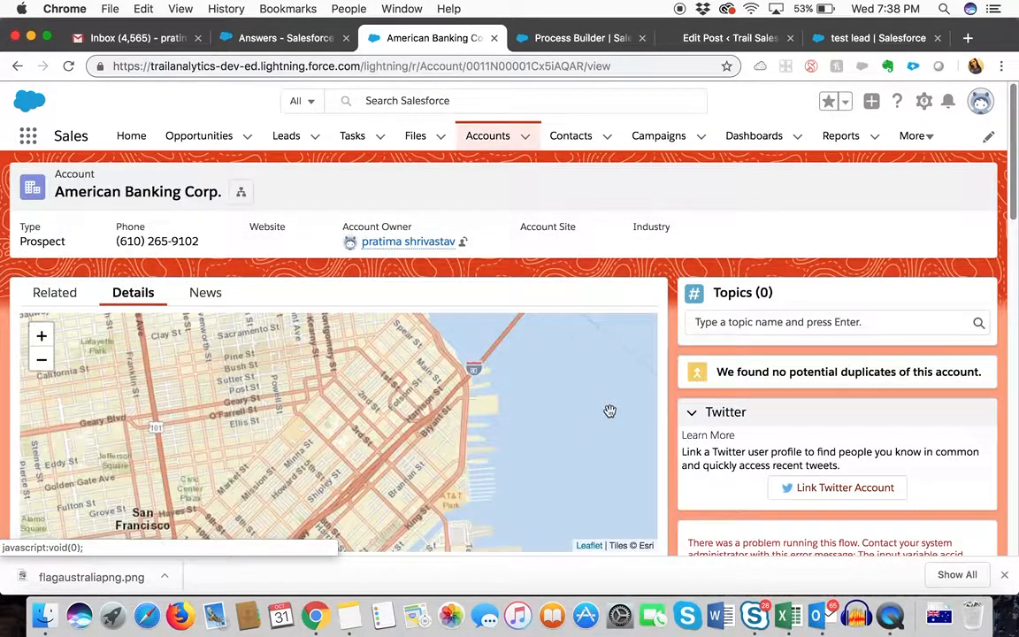
scroll(666, 423, down, 10)
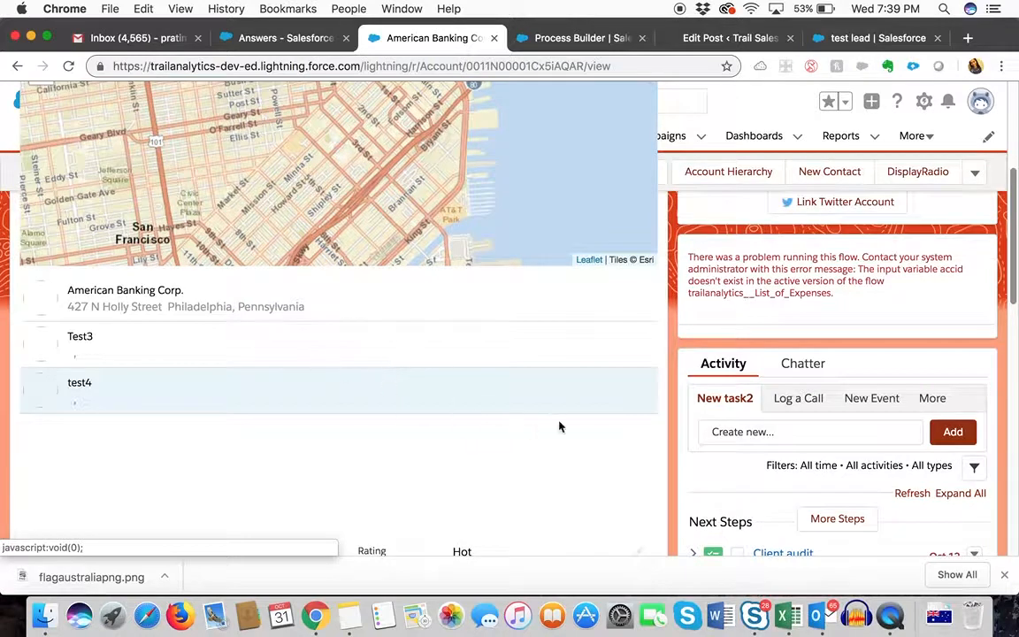
scroll(566, 427, down, 3)
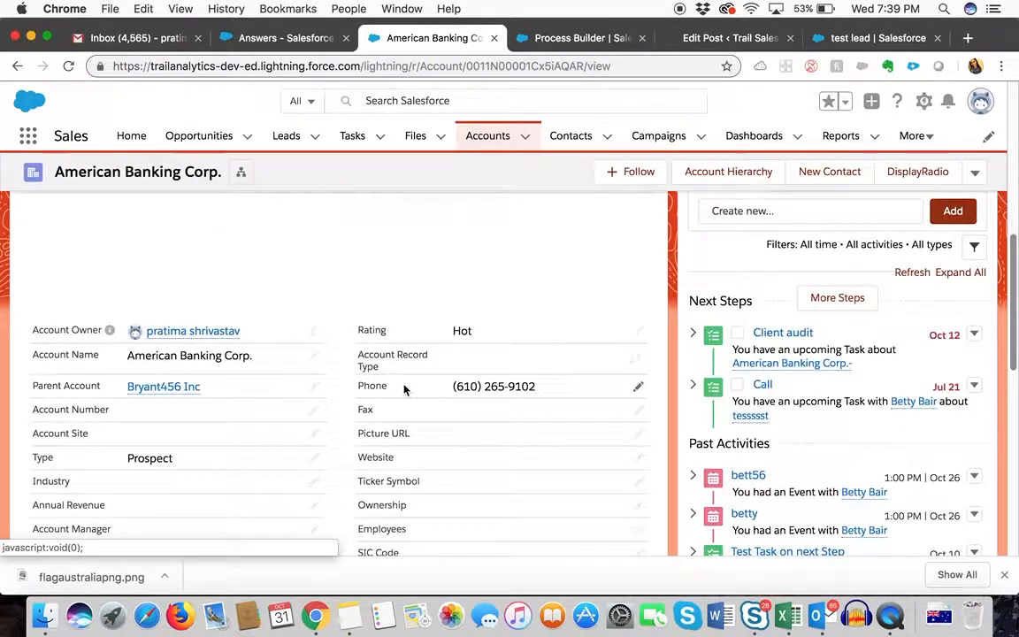
Open child account Test3 from the hierarchy, save its Rating as Cold, and check its Account Source
click(239, 172)
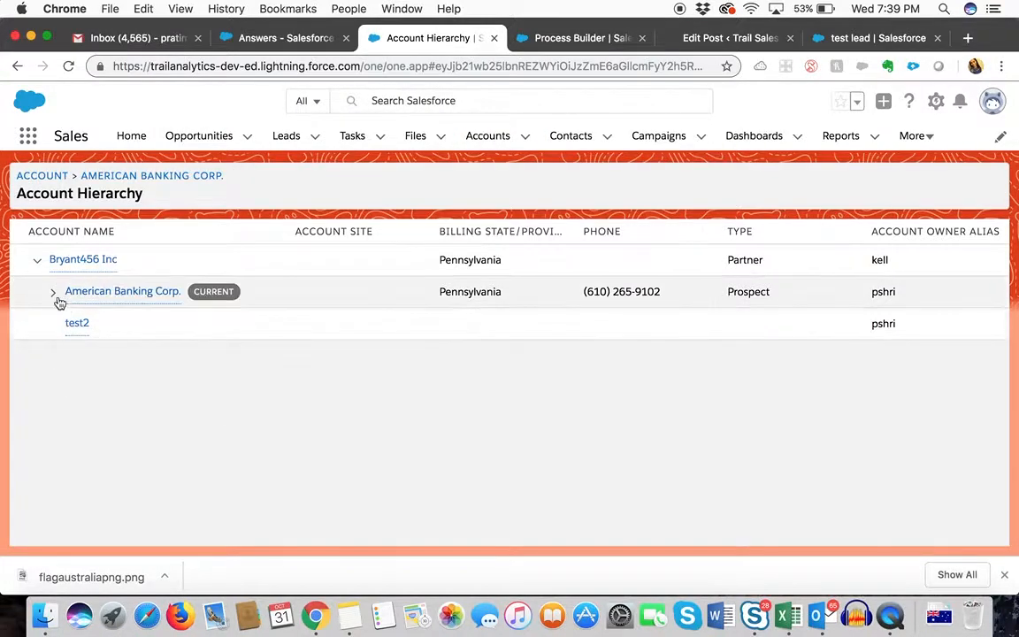
click(53, 293)
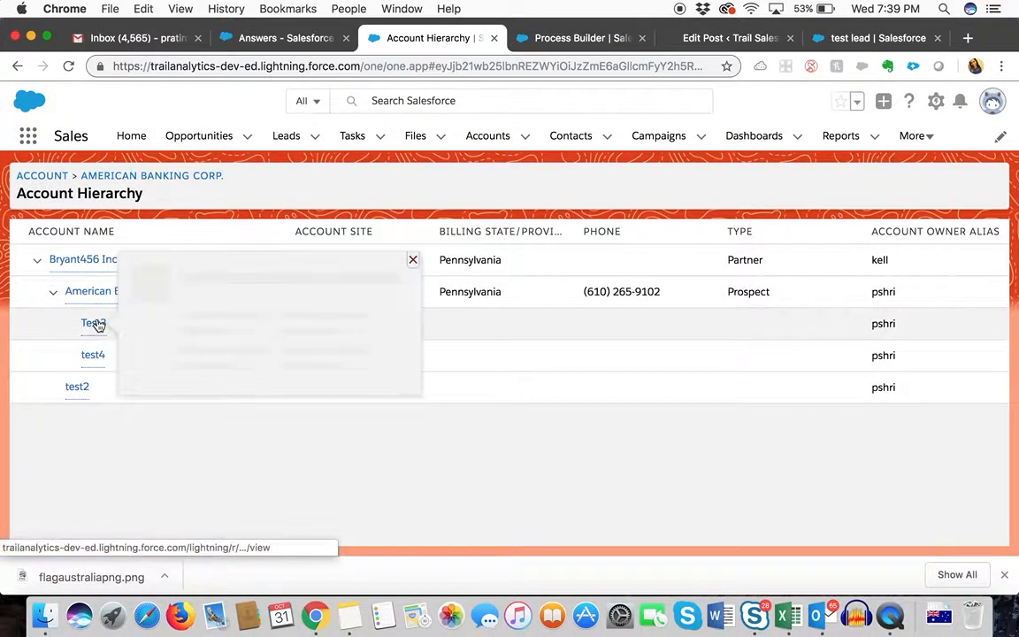
click(95, 323)
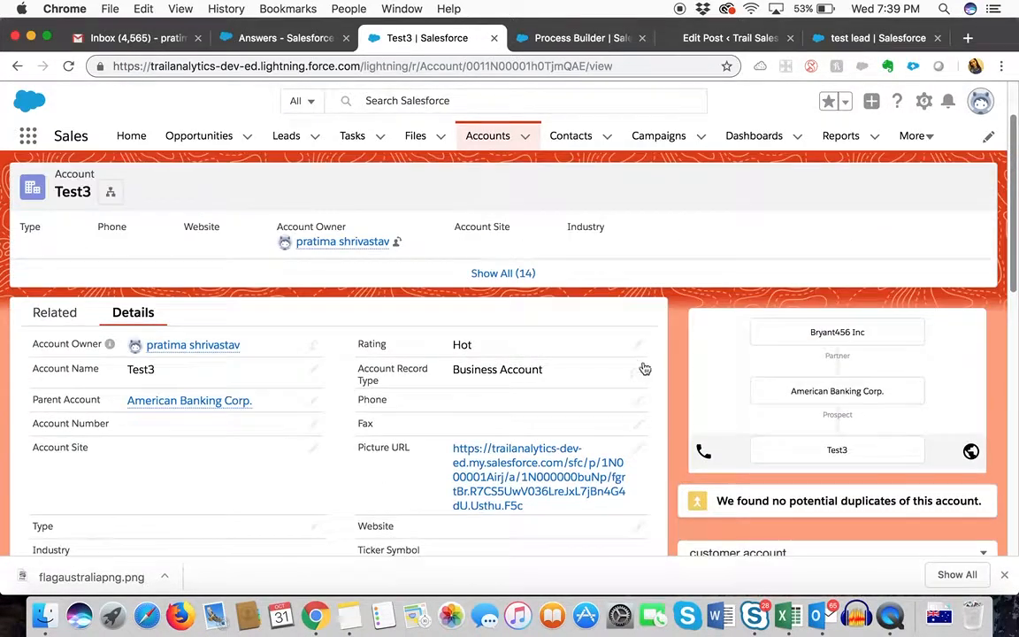
click(636, 349)
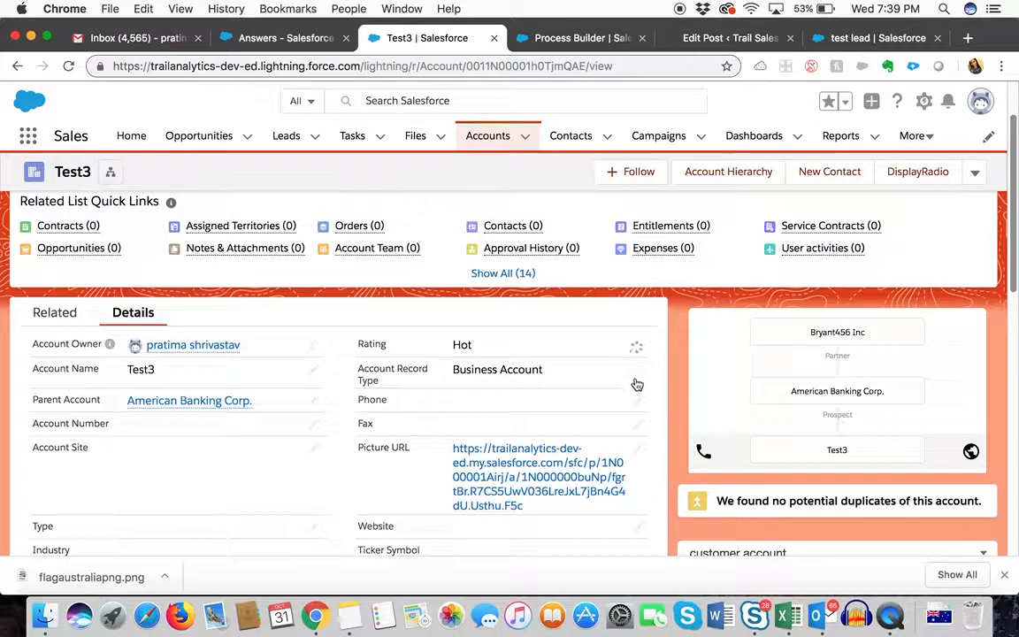
click(629, 354)
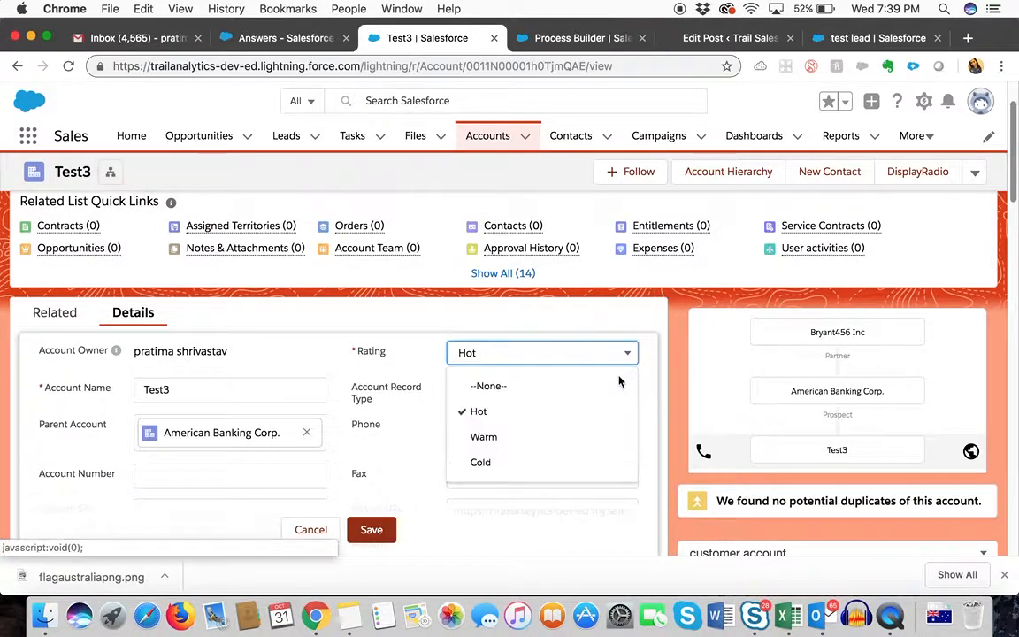
click(570, 461)
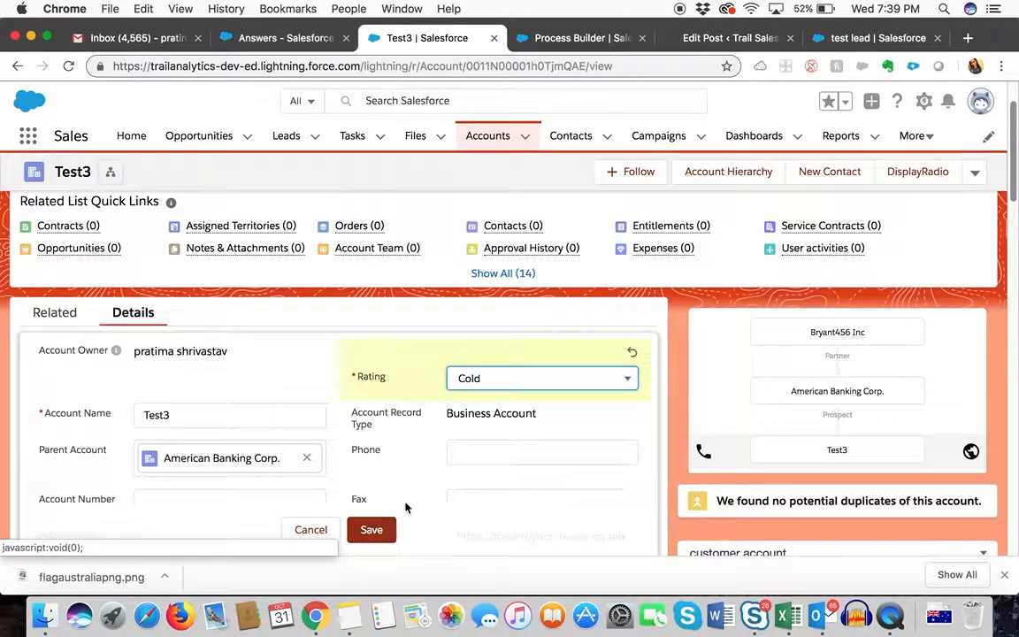
click(370, 529)
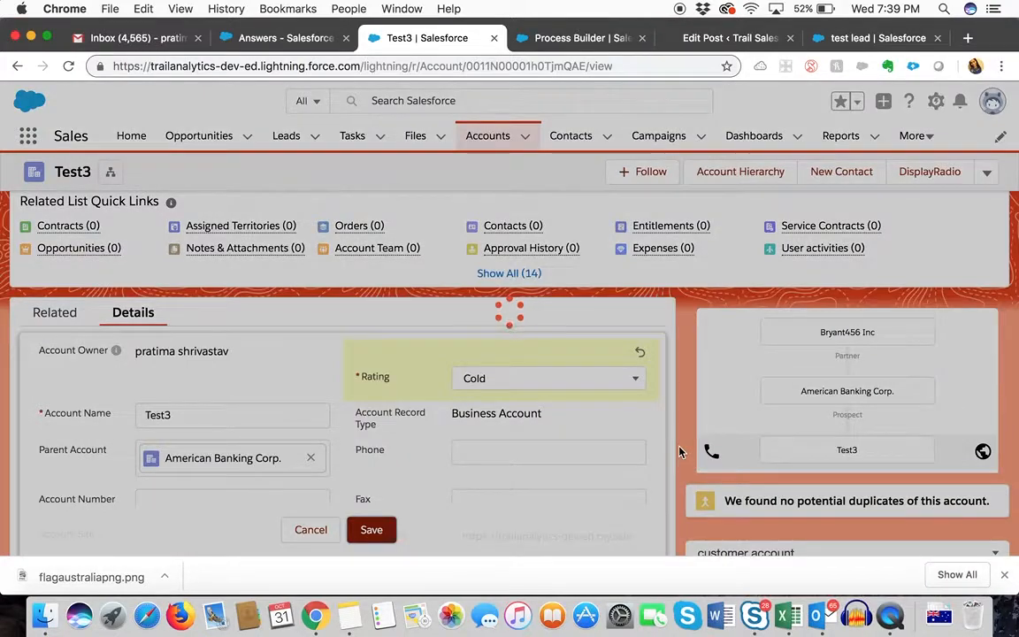
scroll(688, 455, down, 6)
scroll(200, 470, up, 10)
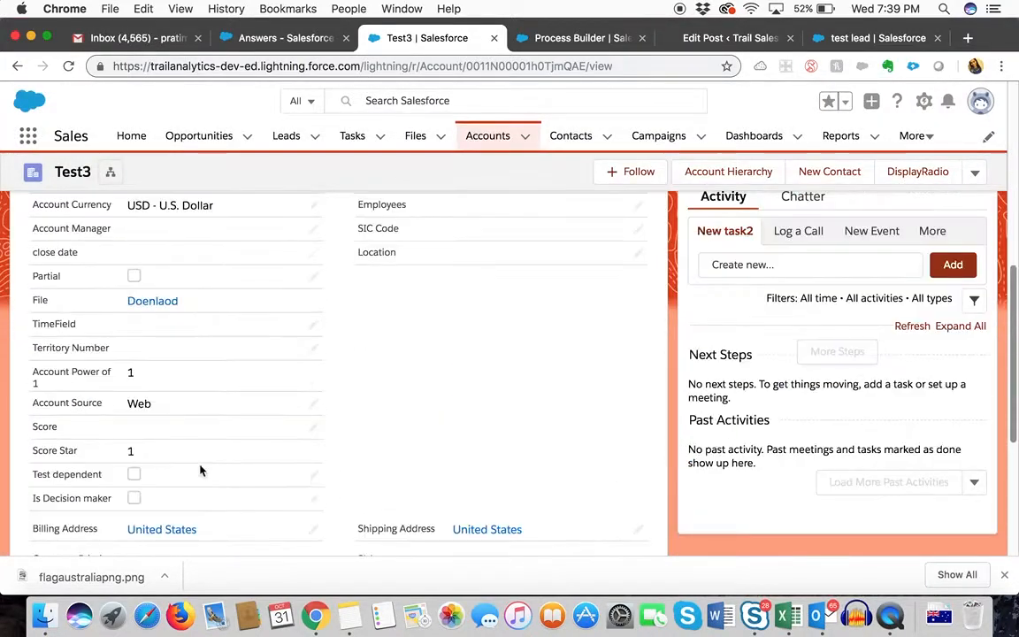
scroll(453, 434, up, 2)
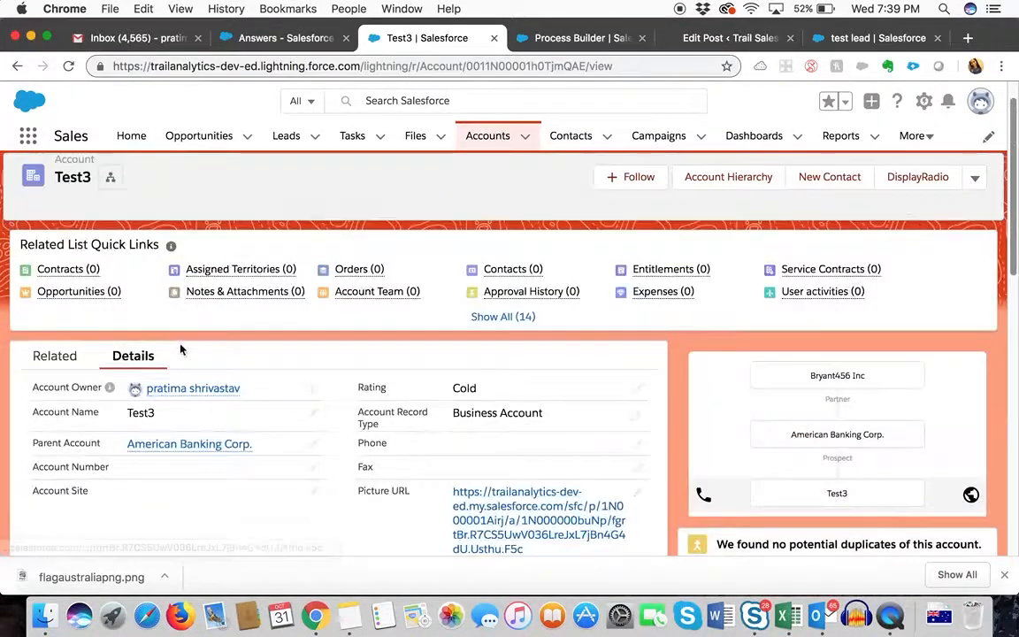
Open parent account American Banking Corp. from the hierarchy and save its Rating as Warm
click(118, 181)
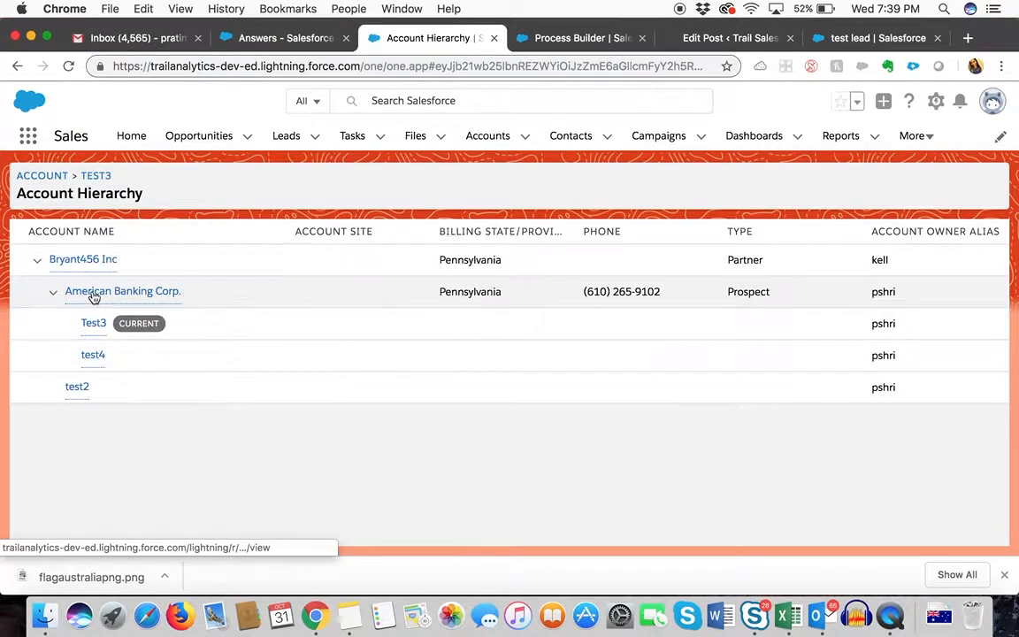
click(94, 294)
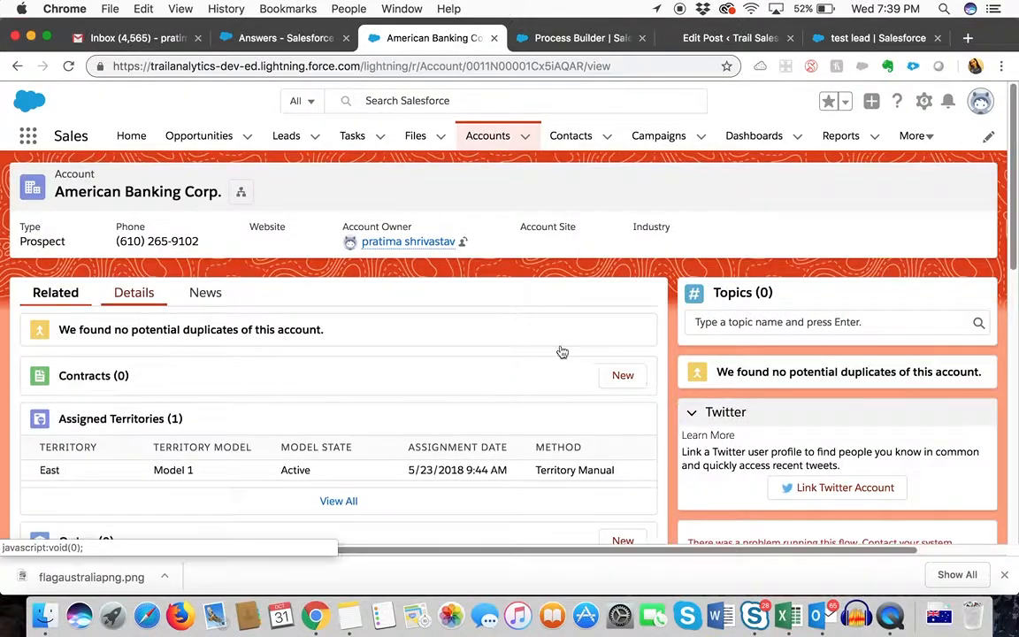
scroll(745, 451, down, 10)
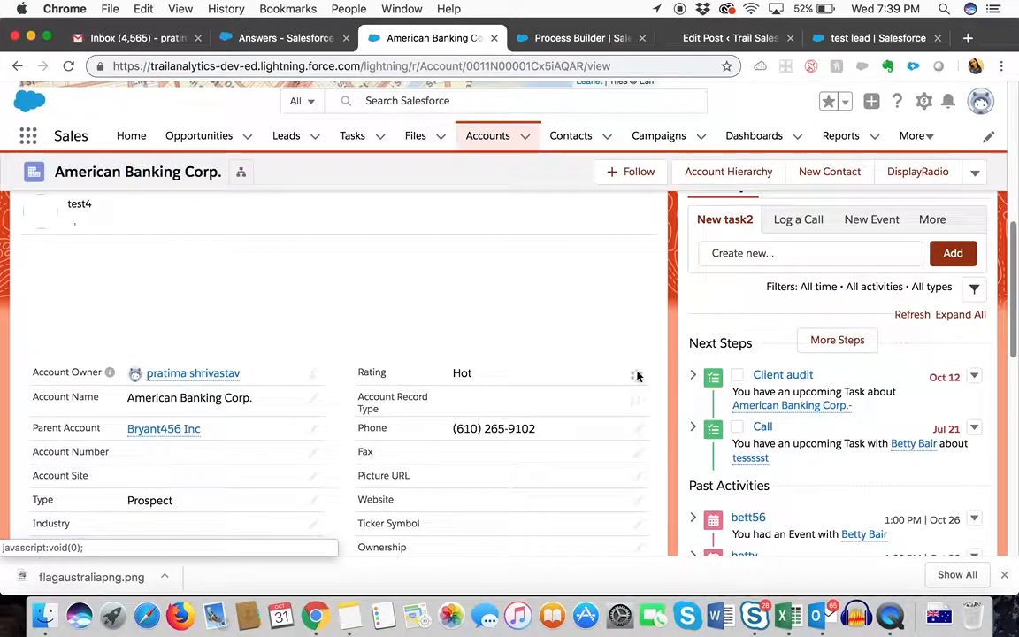
click(637, 377)
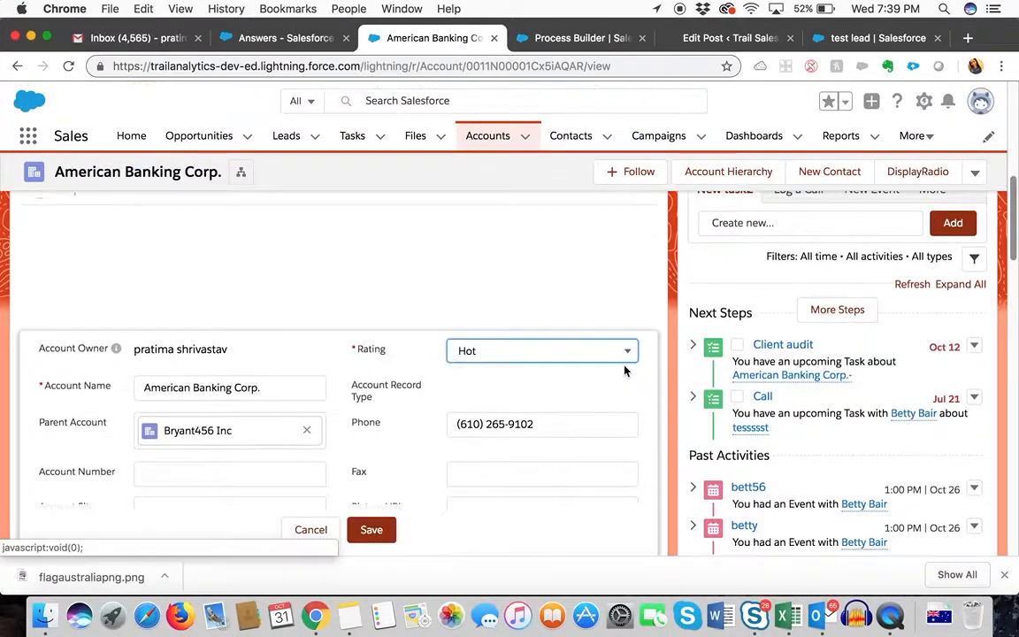
click(623, 361)
click(593, 434)
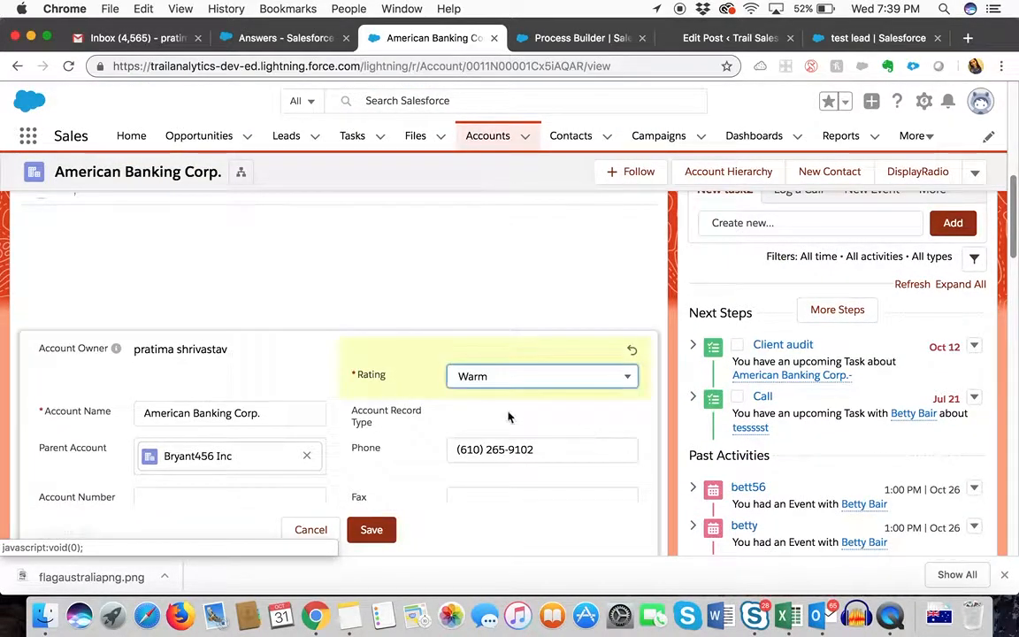
click(371, 531)
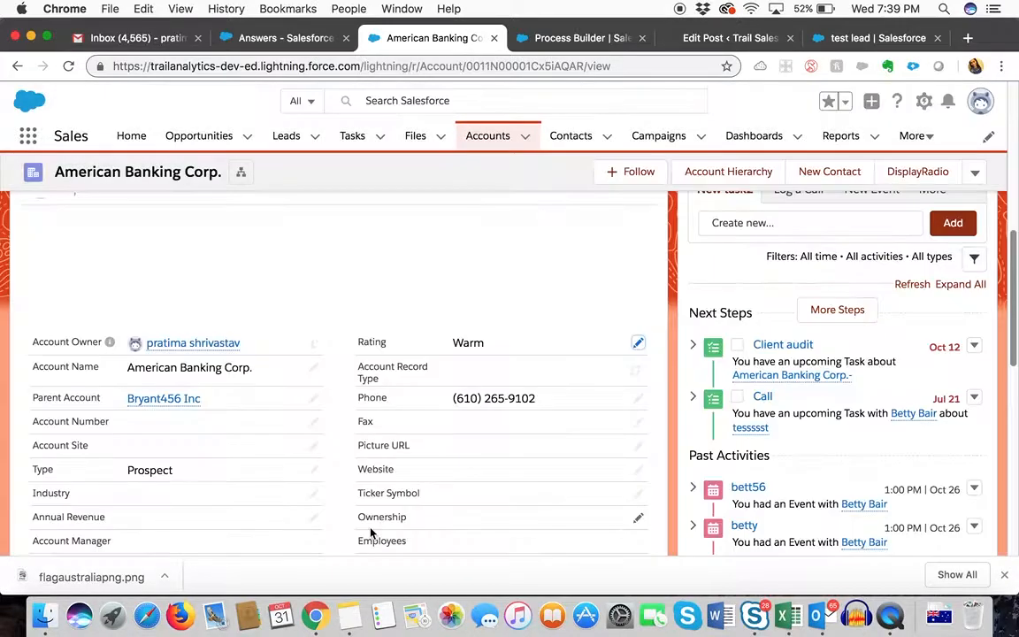
Open child account Test3 from the parent's expanded hierarchy and check its Rating
click(236, 173)
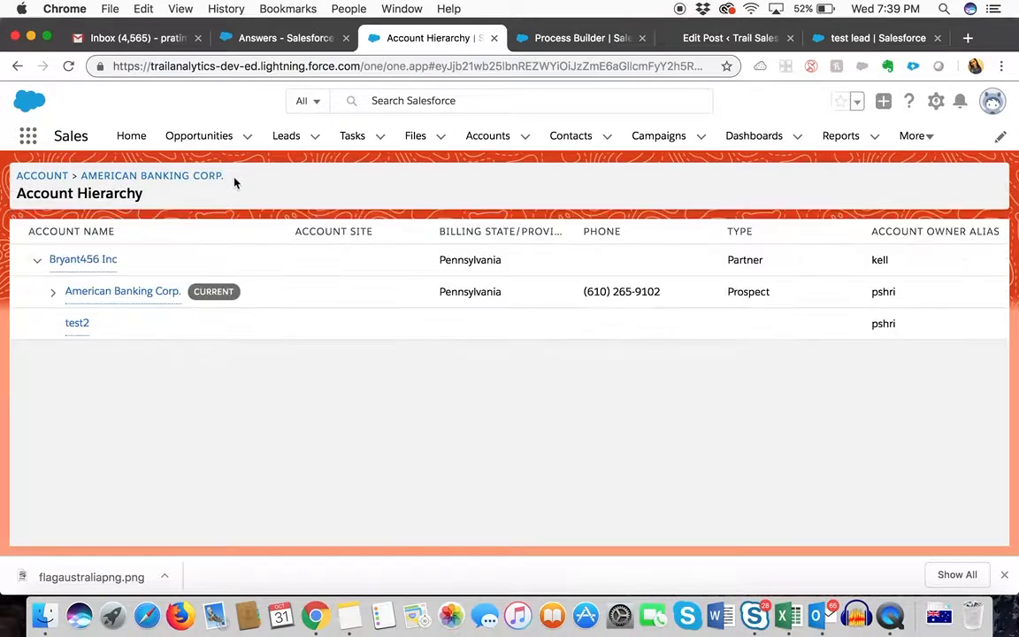
click(53, 292)
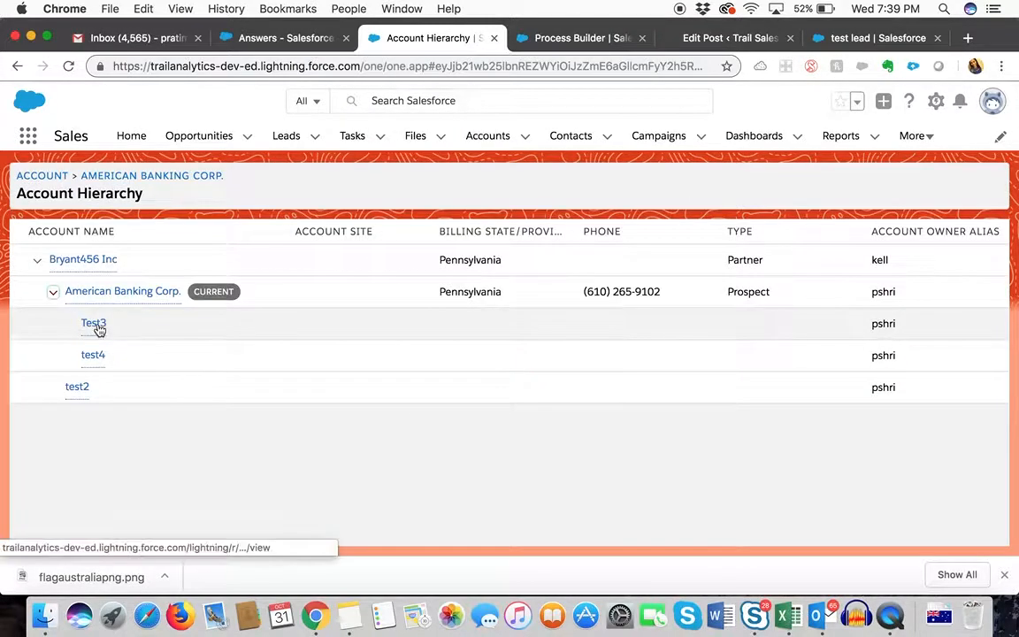
click(93, 324)
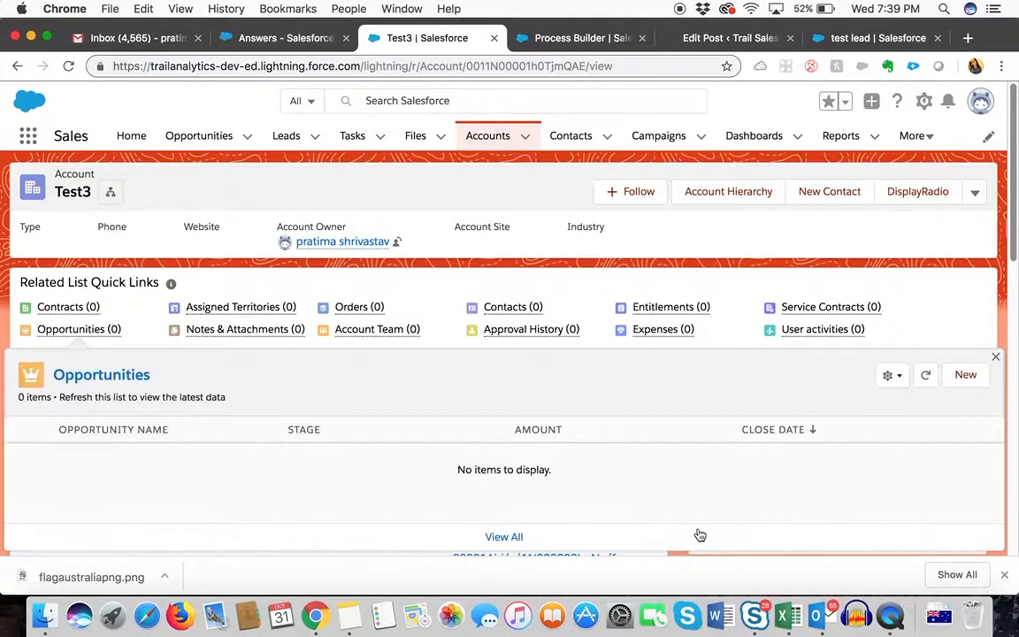
scroll(433, 540, down, 5)
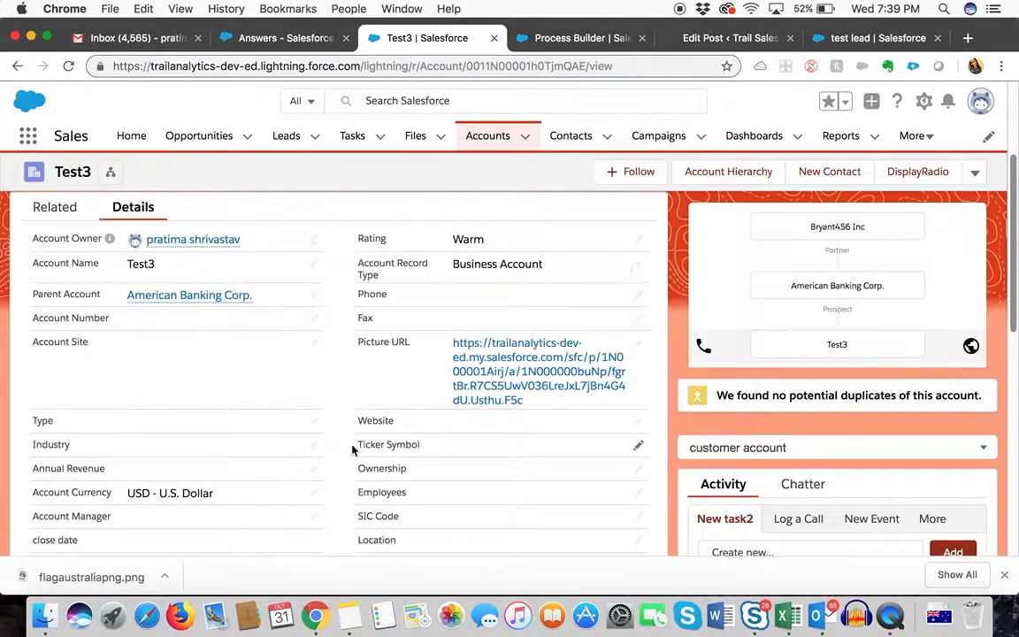
Return to the account hierarchy and bring up child account test4
click(110, 171)
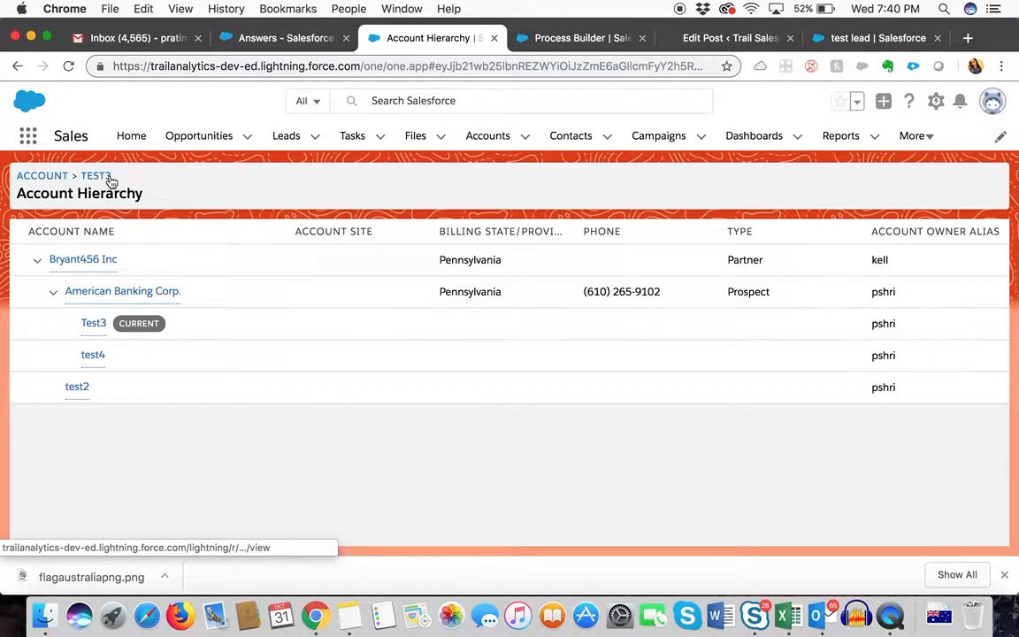
mouse_move(101, 359)
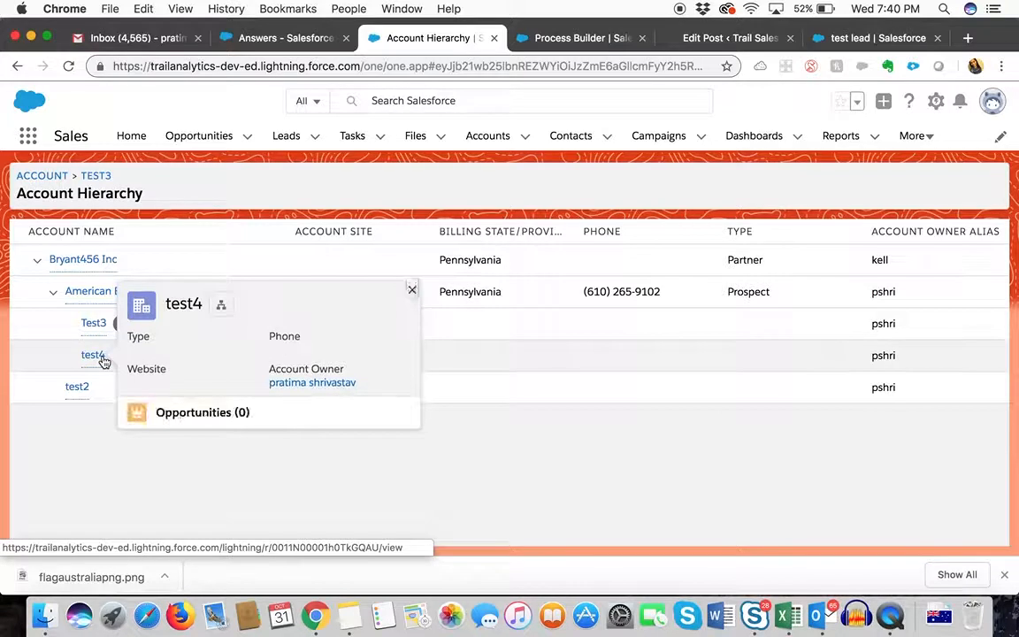